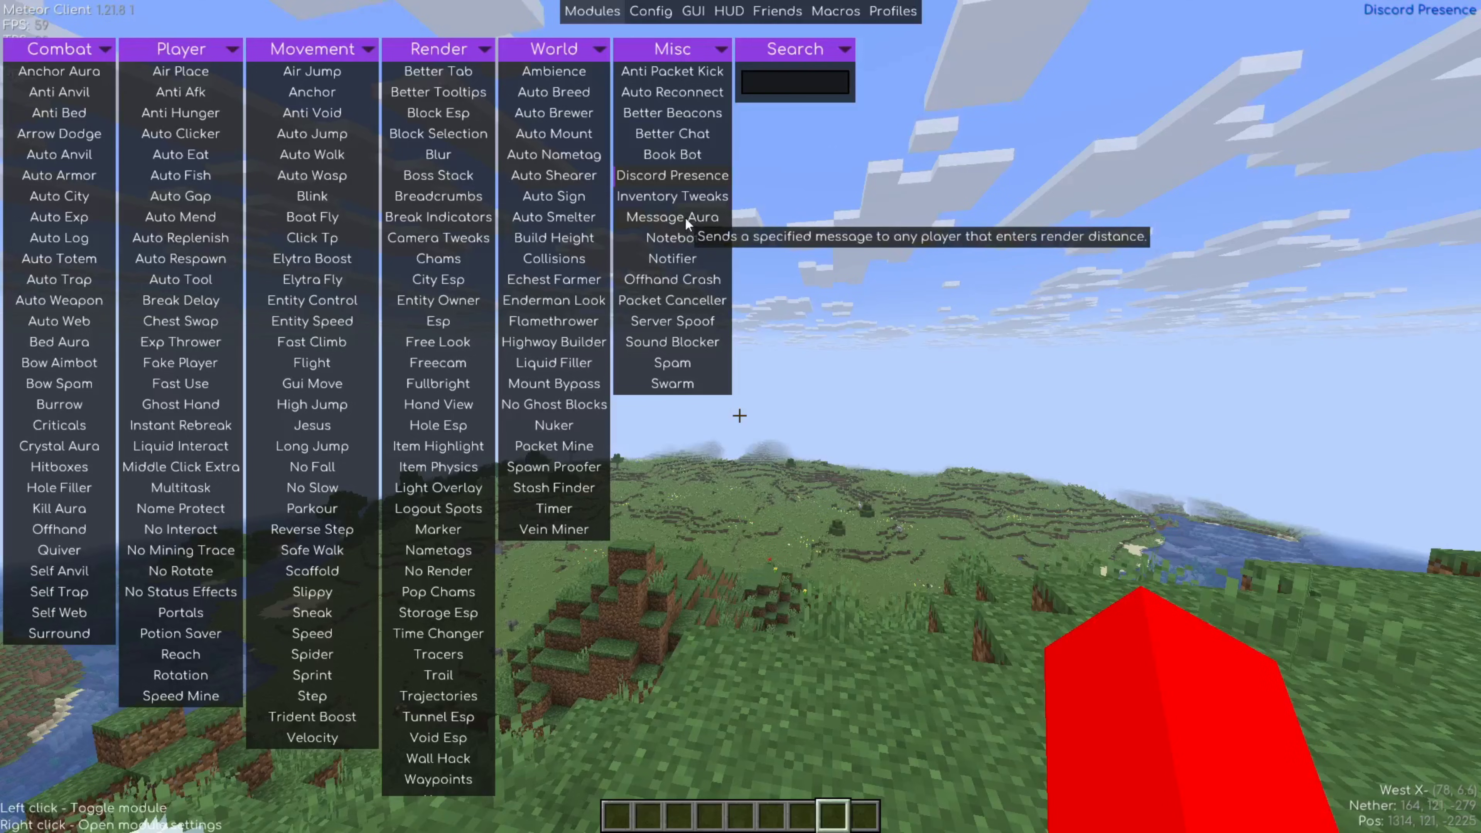
Step: Open the Notebot module's settings and look through its general and render options
right_click(679, 245)
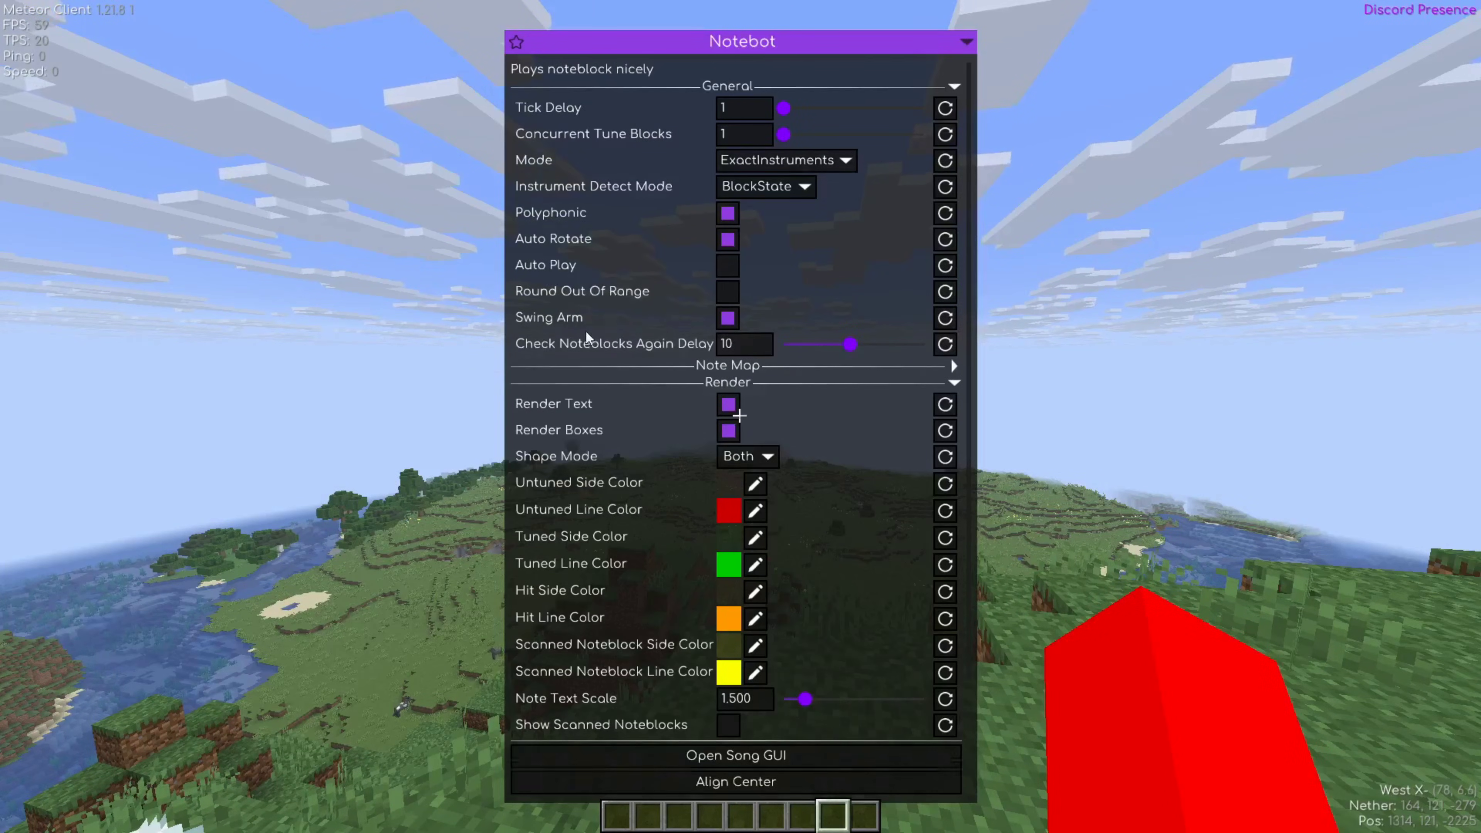
scroll(584, 330, "down", 5)
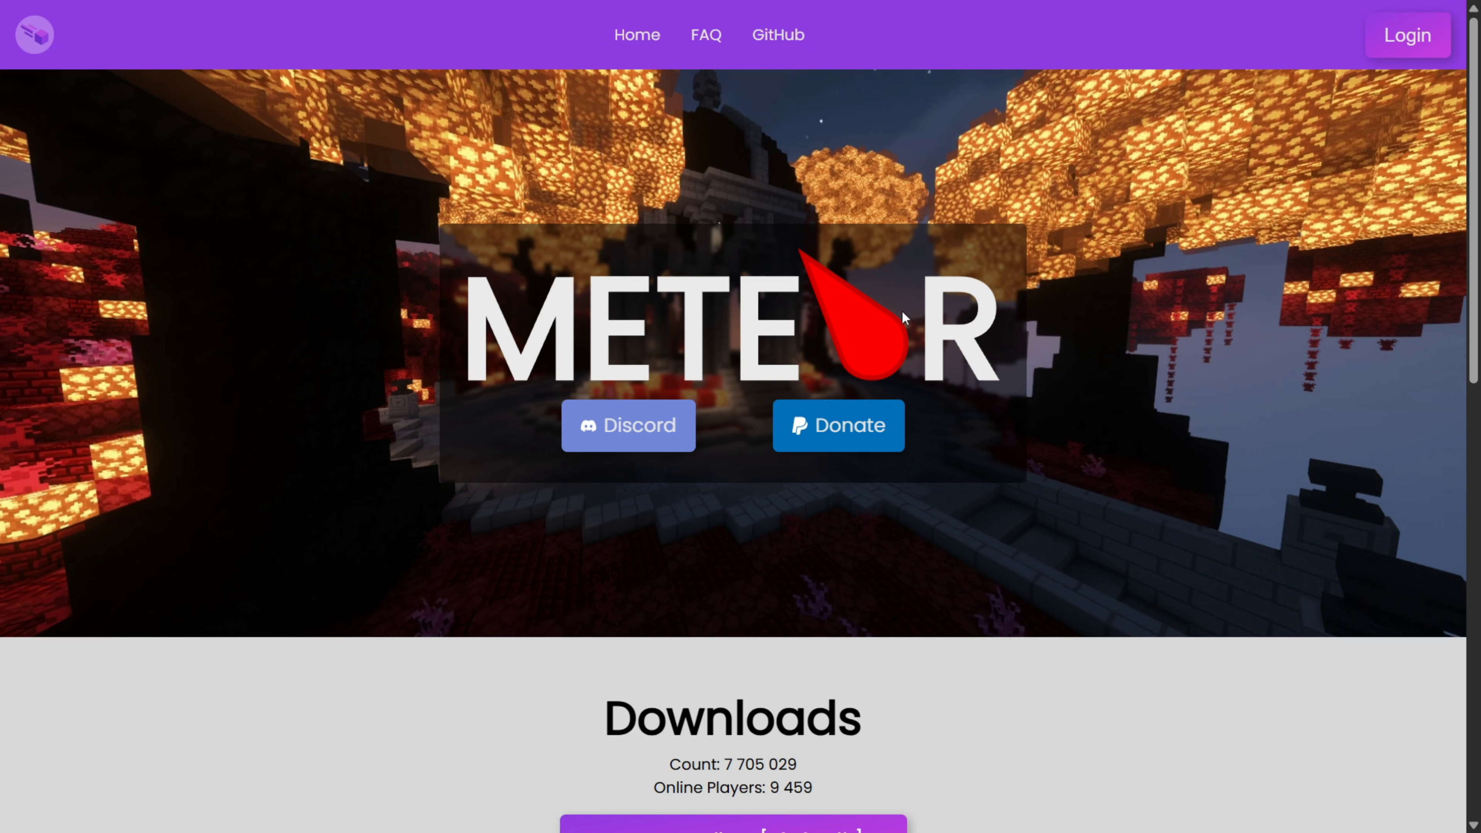
Step: View the Meteor website's download page, switch to Discord, and browse the client server's channel list for the Java client channels
scroll(907, 251, "down", 2)
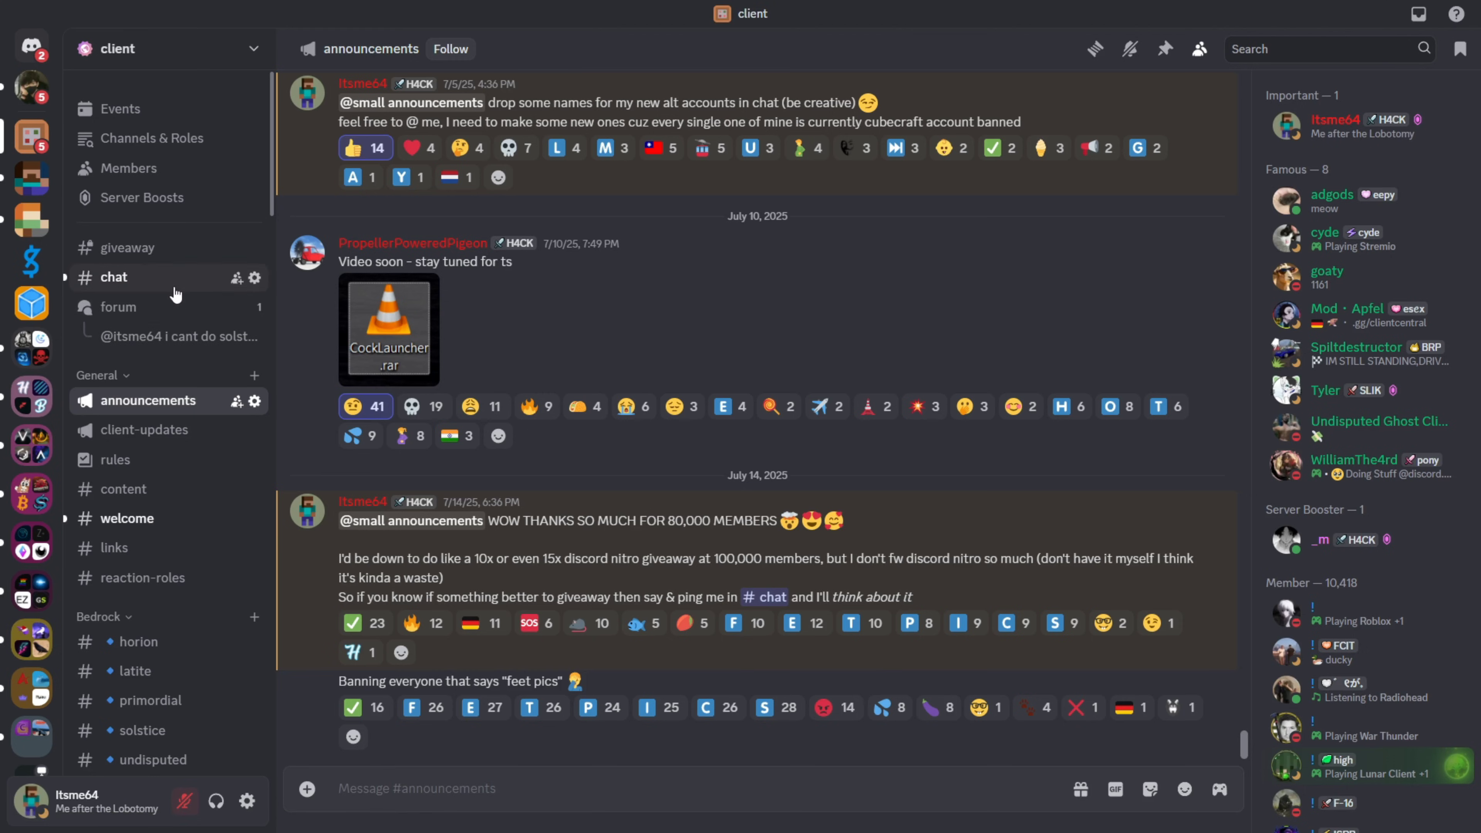
scroll(175, 285, "down", 10)
scroll(175, 315, "down", 10)
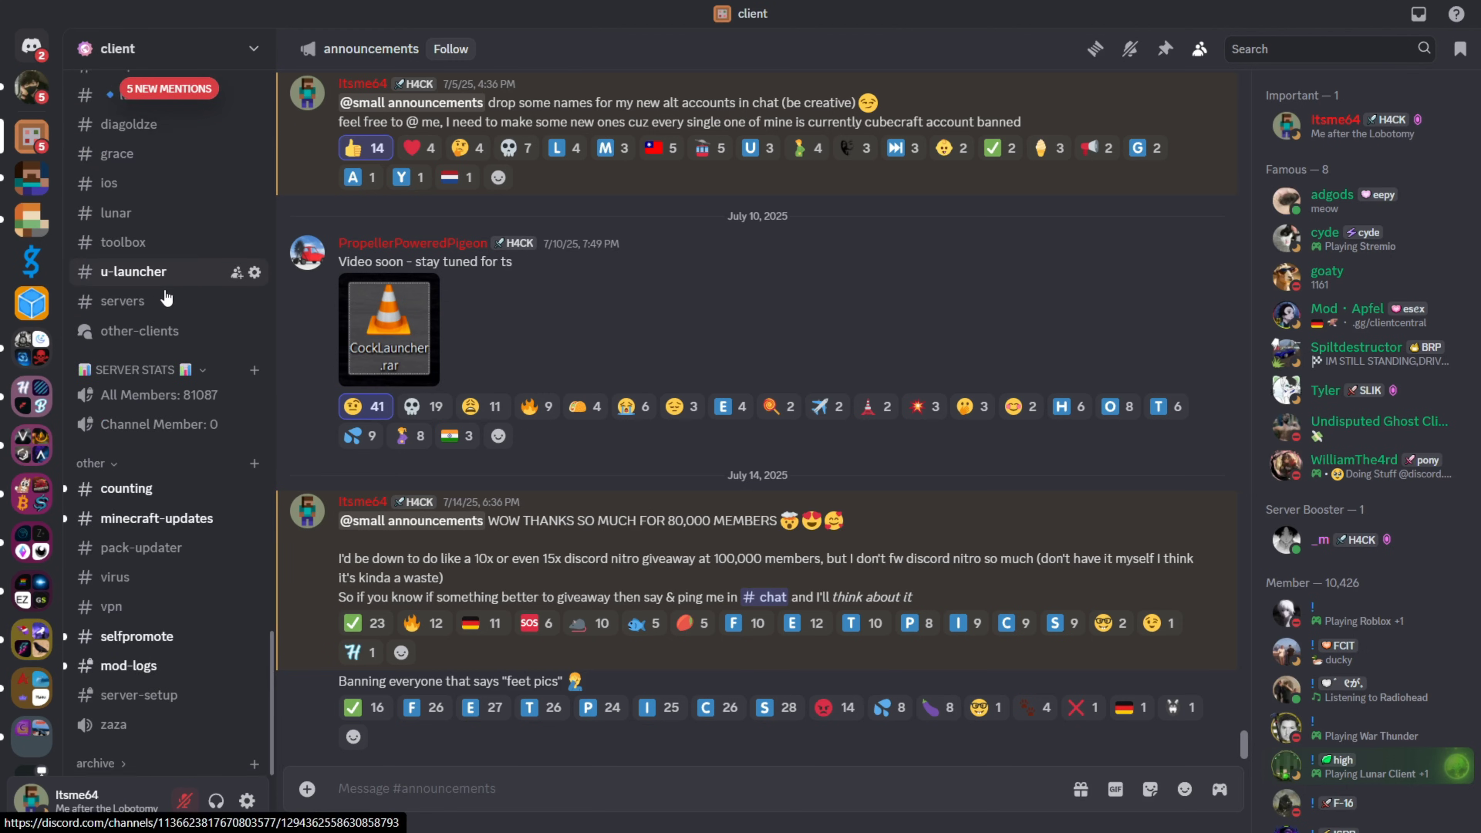
scroll(180, 346, "up", 3)
scroll(175, 333, "down", 5)
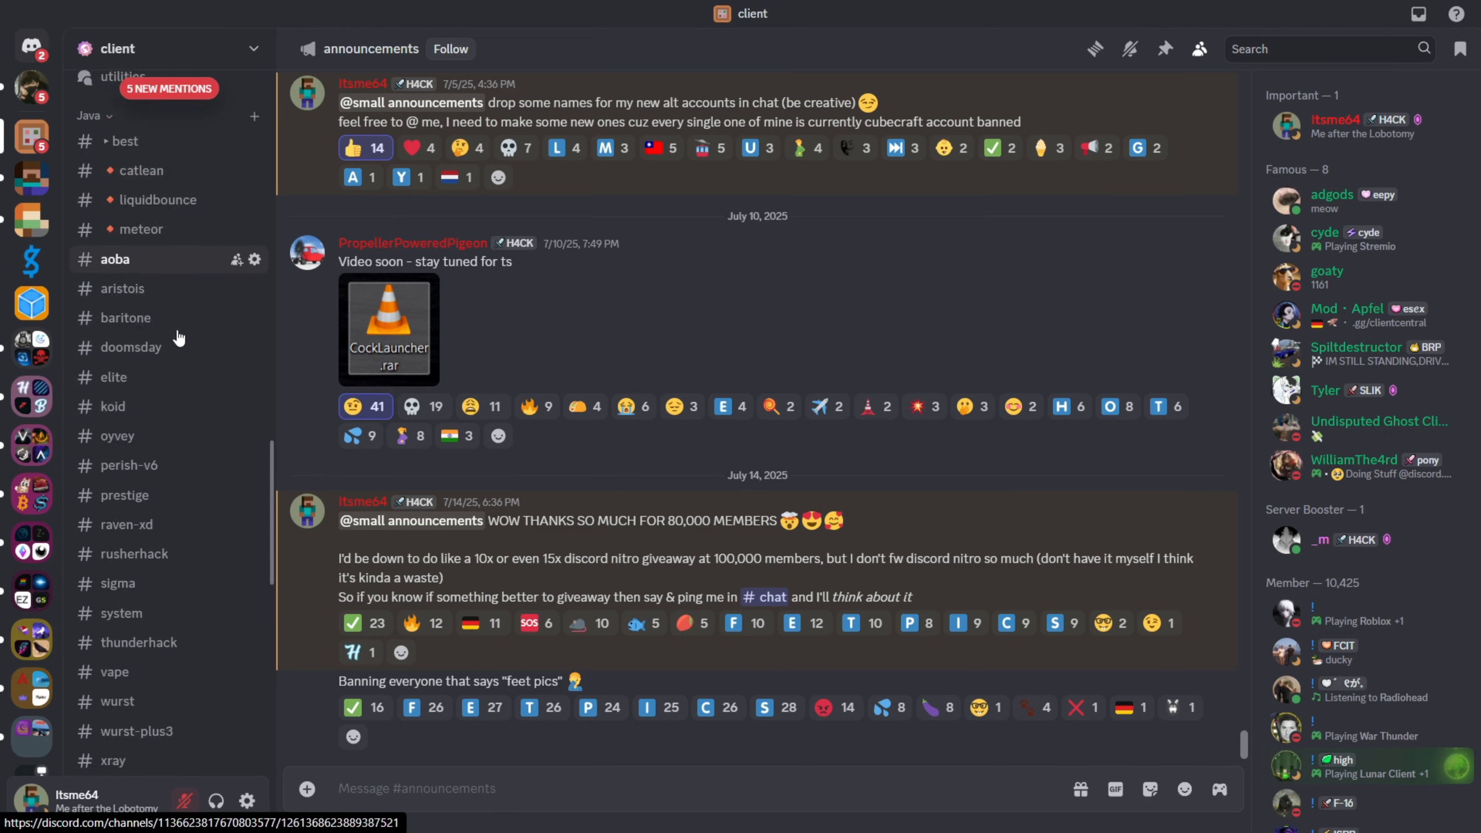
left_click(175, 582)
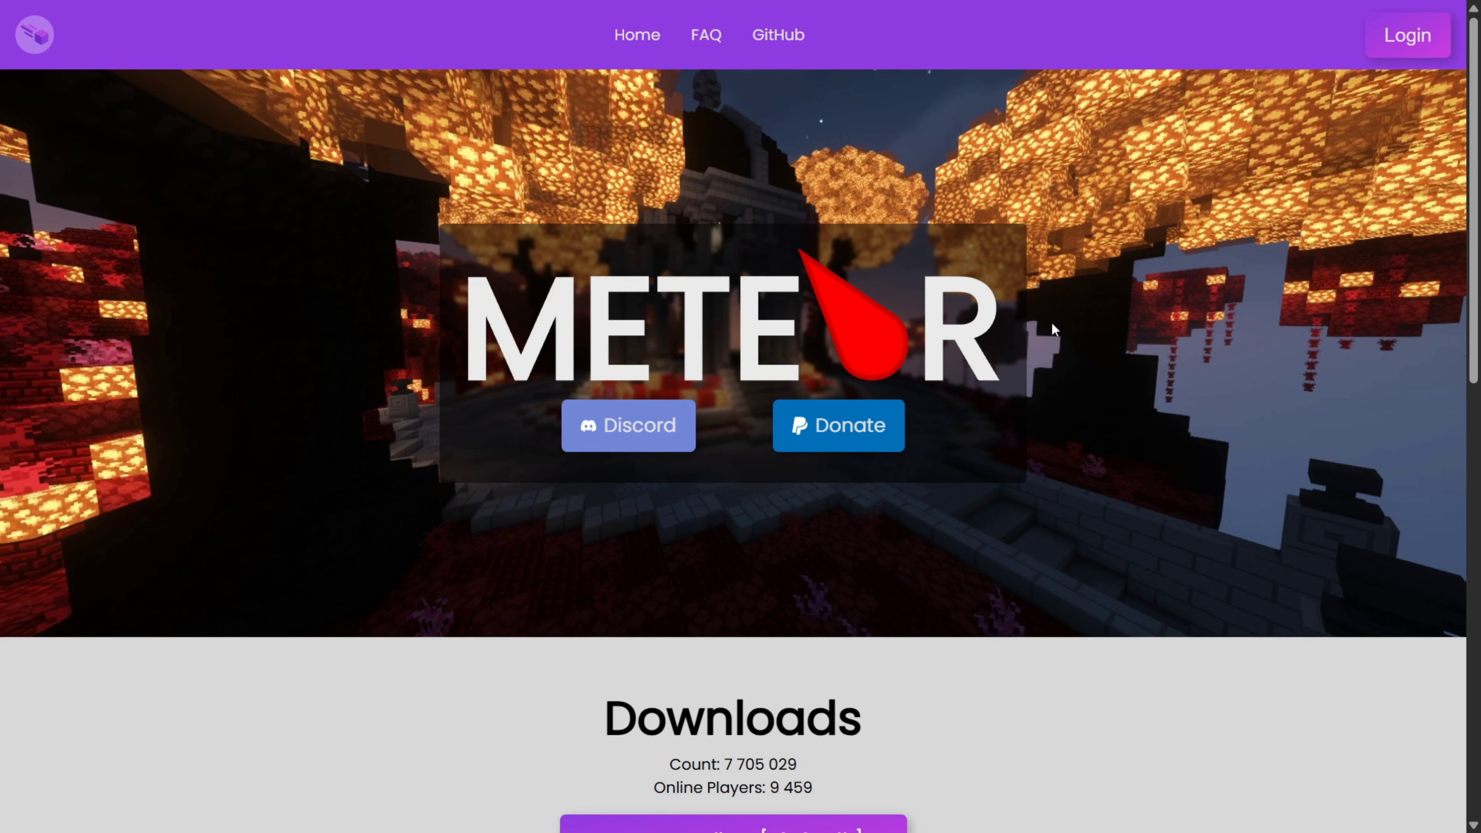
Step: Download Meteor Client [1.21.8 - #1] from the Downloads section of the Meteor website, skipping the advertisement page
scroll(1054, 330, "down", 3)
scroll(1054, 329, "down", 2)
left_click_drag(919, 426, 433, 442)
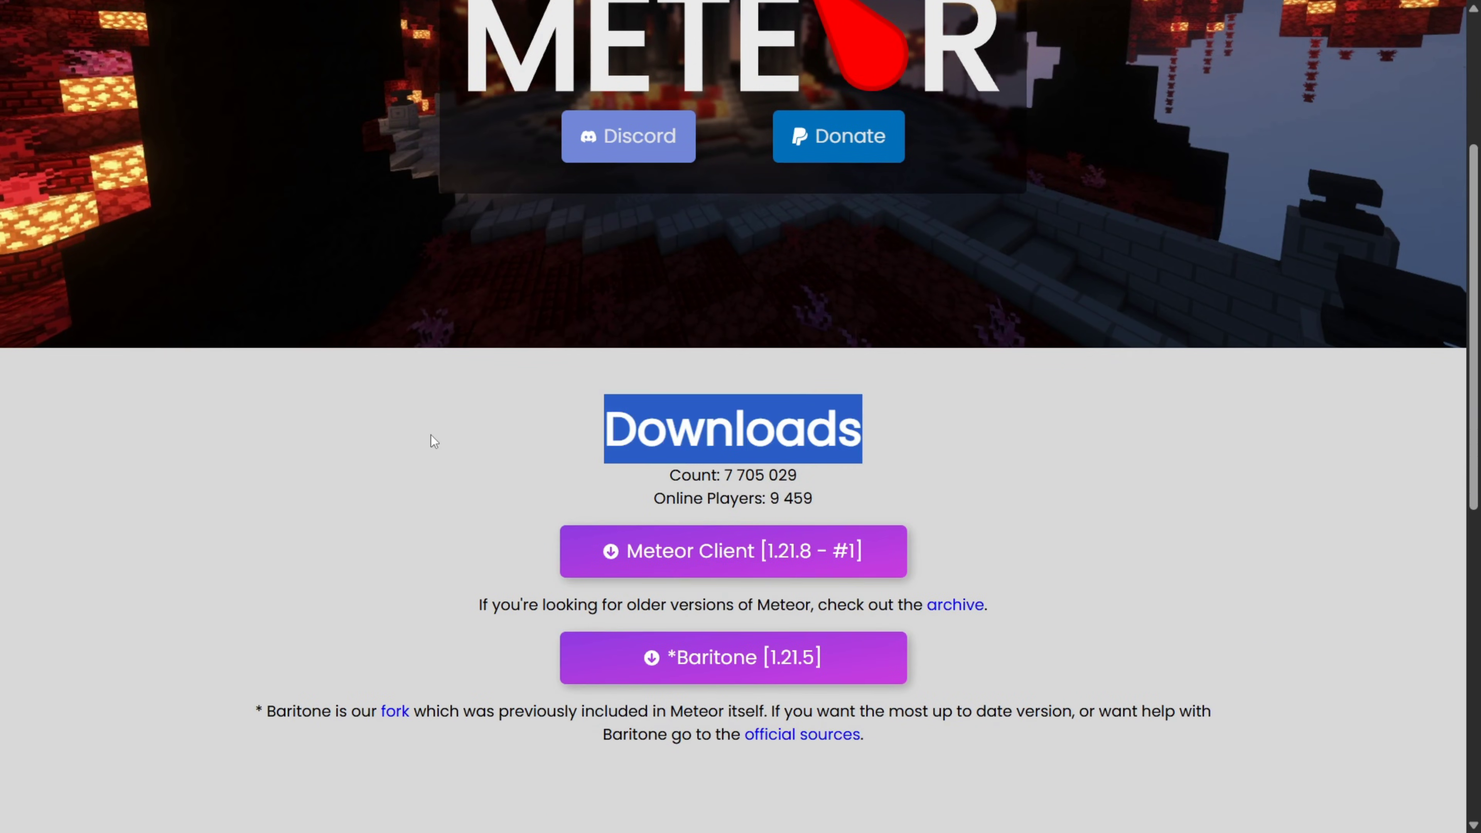
left_click(489, 435)
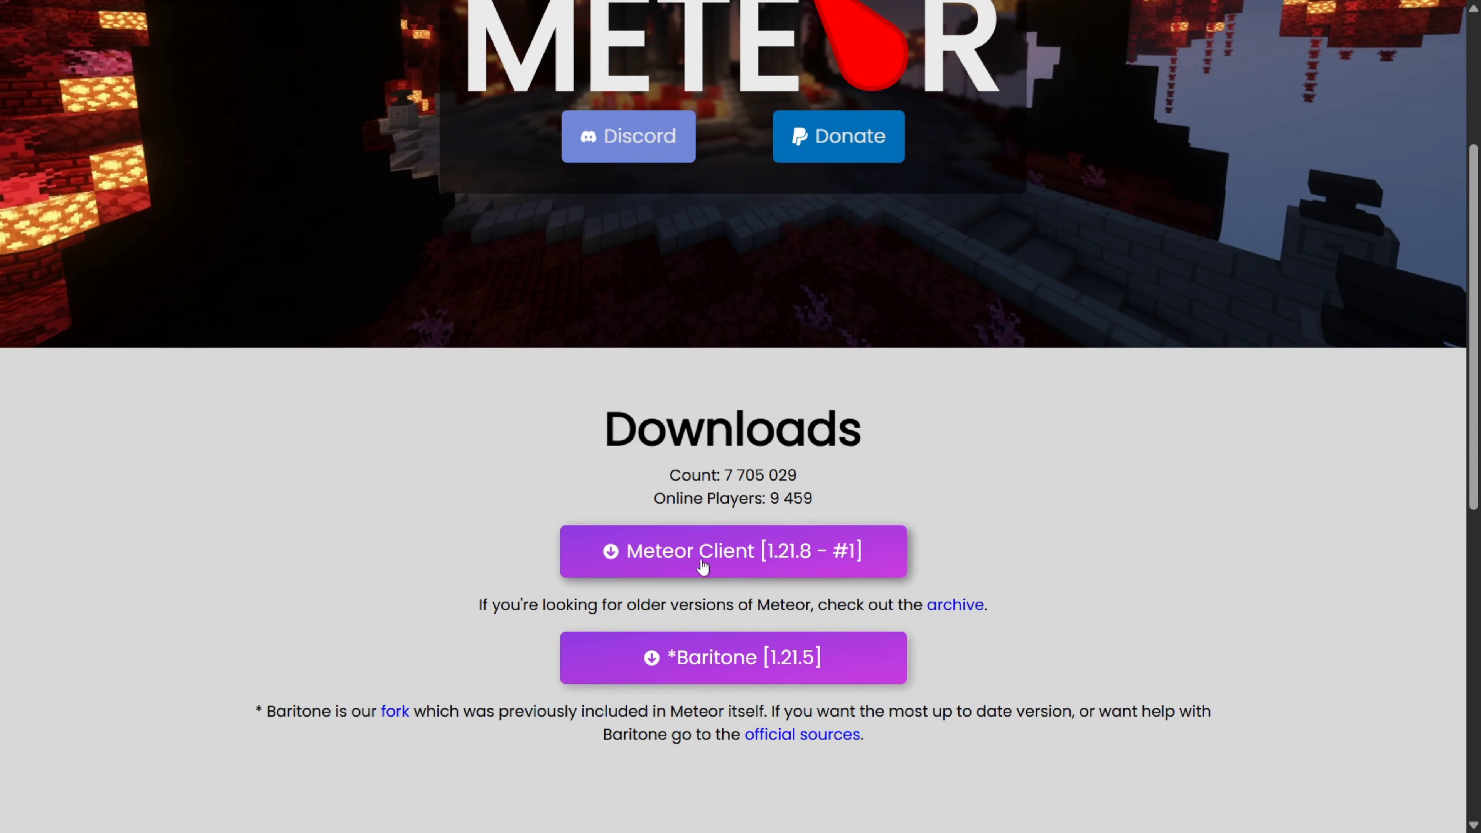
left_click(738, 554)
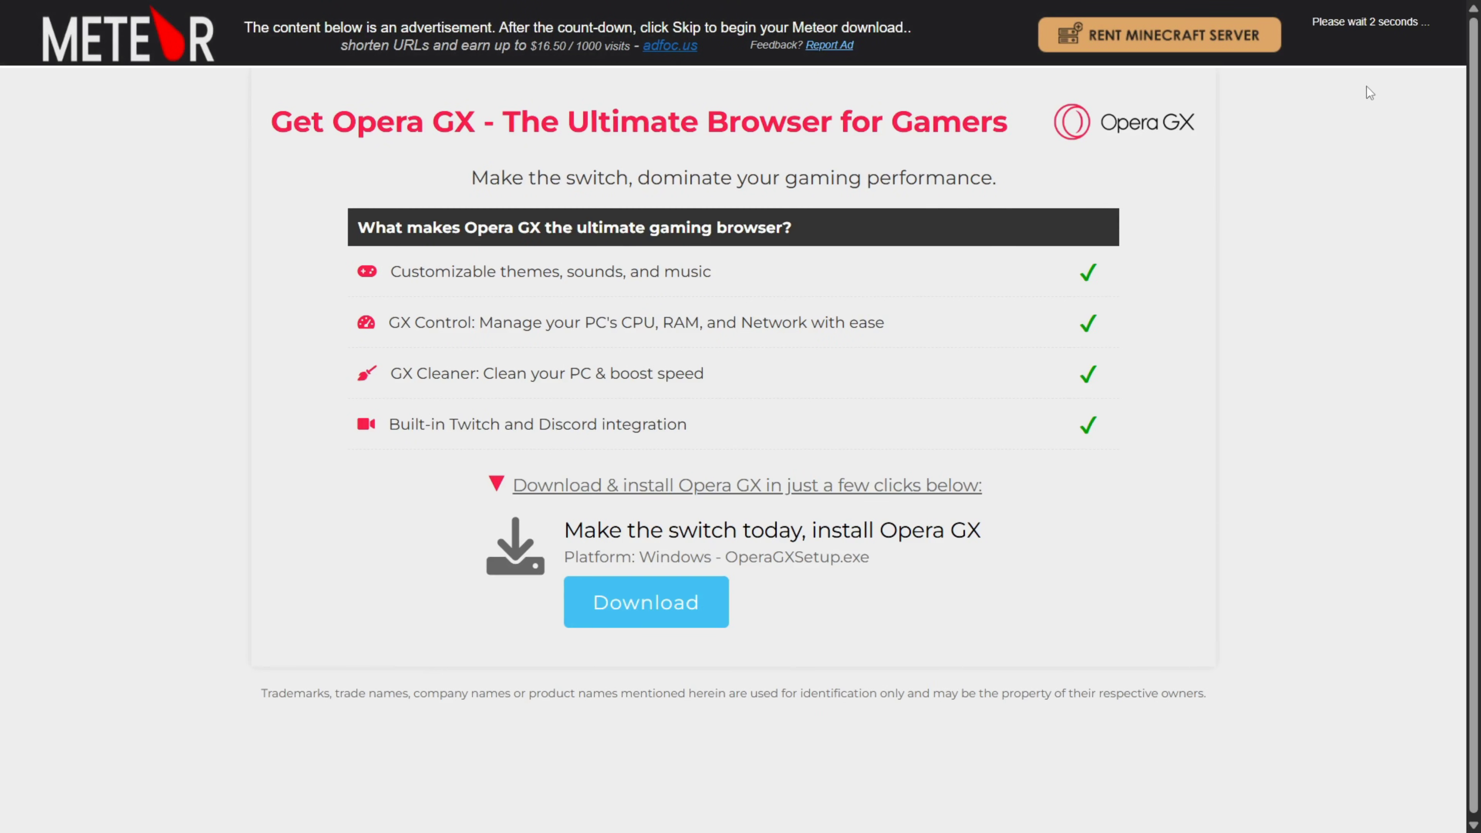
left_click(1378, 44)
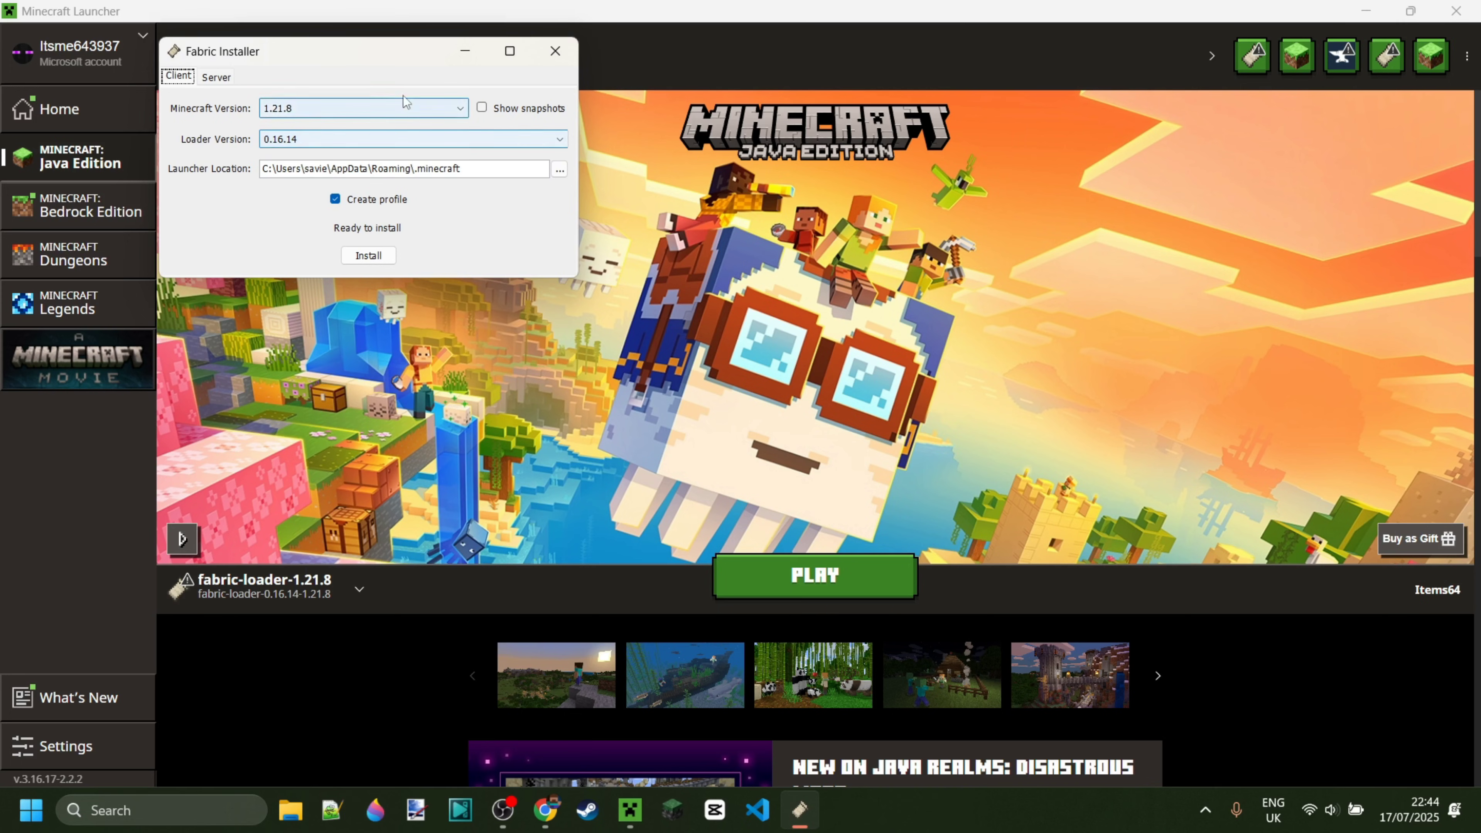
Step: Choose Minecraft version 1.21.8 in the Fabric Installer, and select the fabric-loader-1.21.8 installation in the Minecraft Launcher
mouse_move(356, 59)
left_mouse_down()
mouse_move(370, 51)
mouse_move(342, 56)
mouse_move(364, 74)
left_mouse_up()
left_click(365, 126)
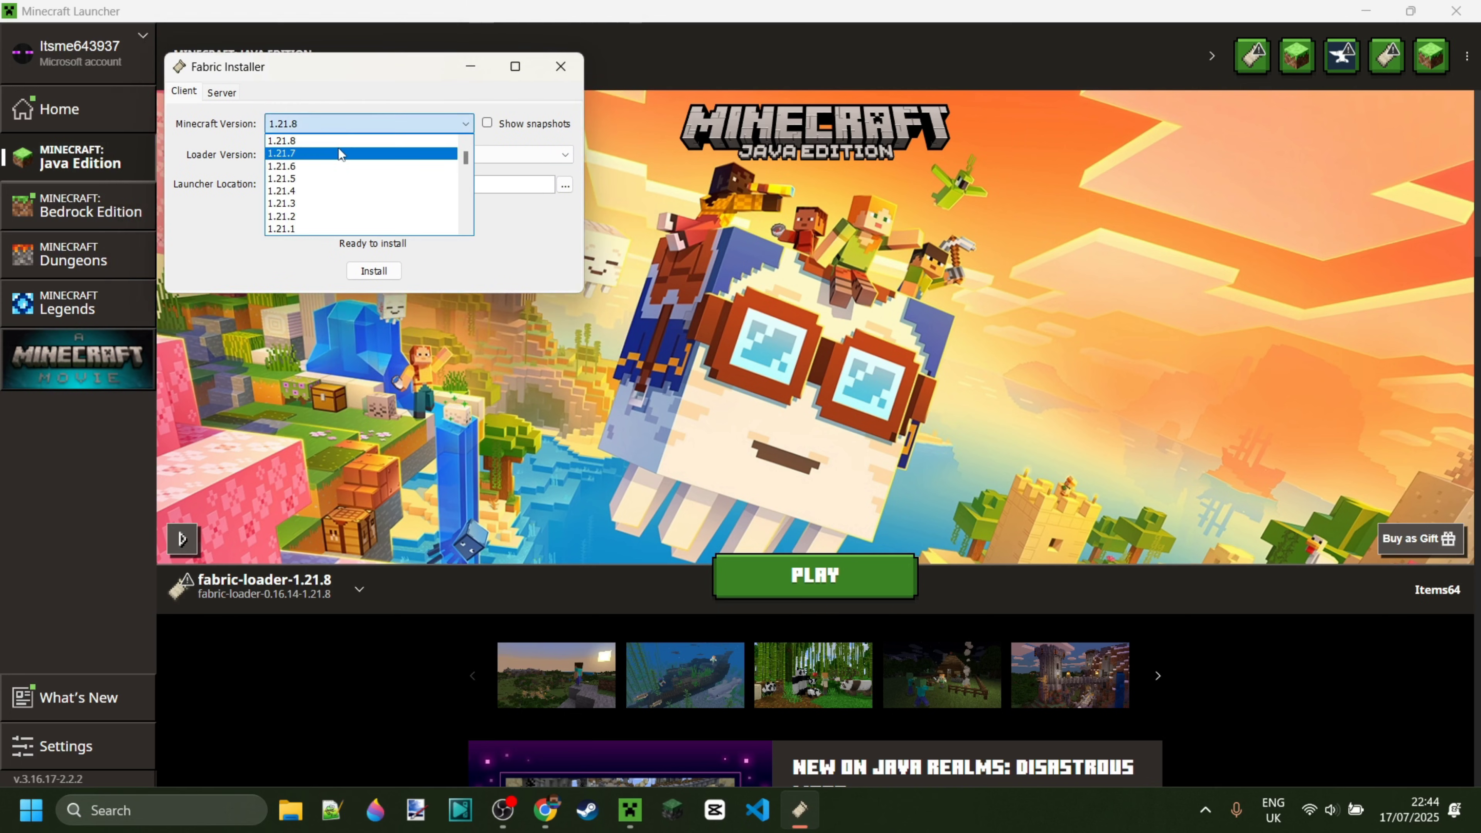
left_click(359, 143)
left_click(470, 66)
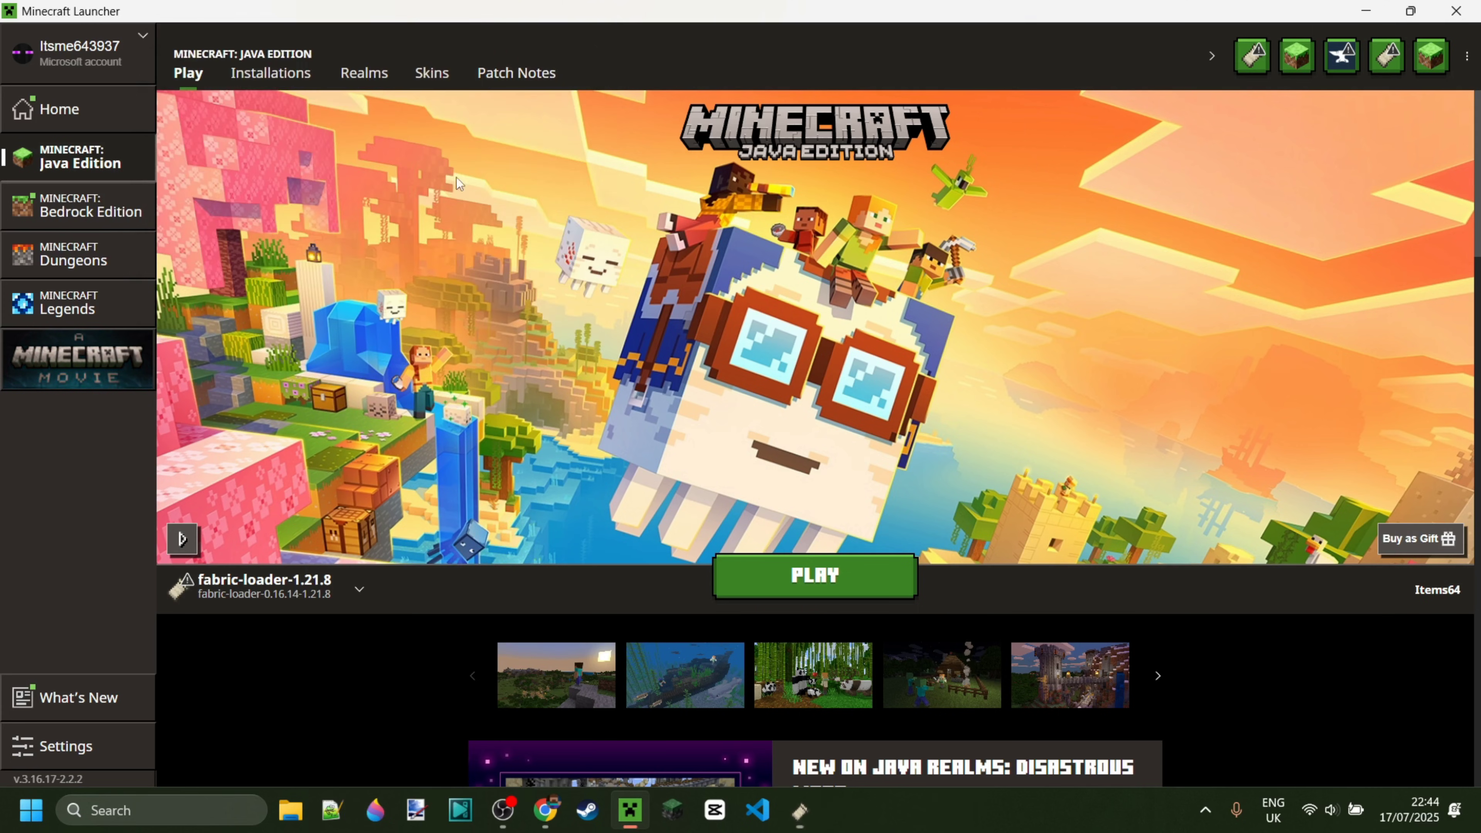
left_click(294, 592)
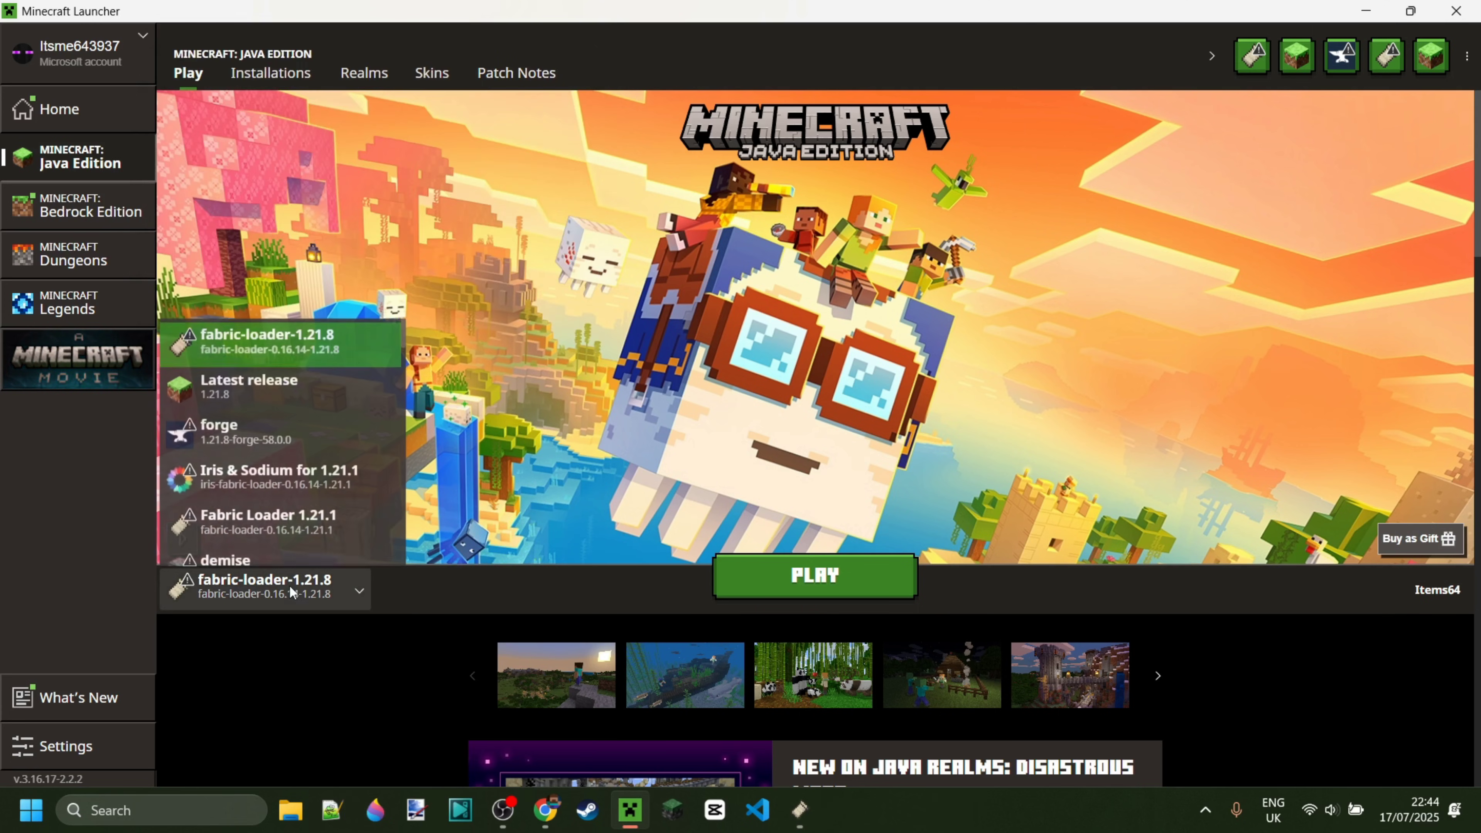
left_click(313, 350)
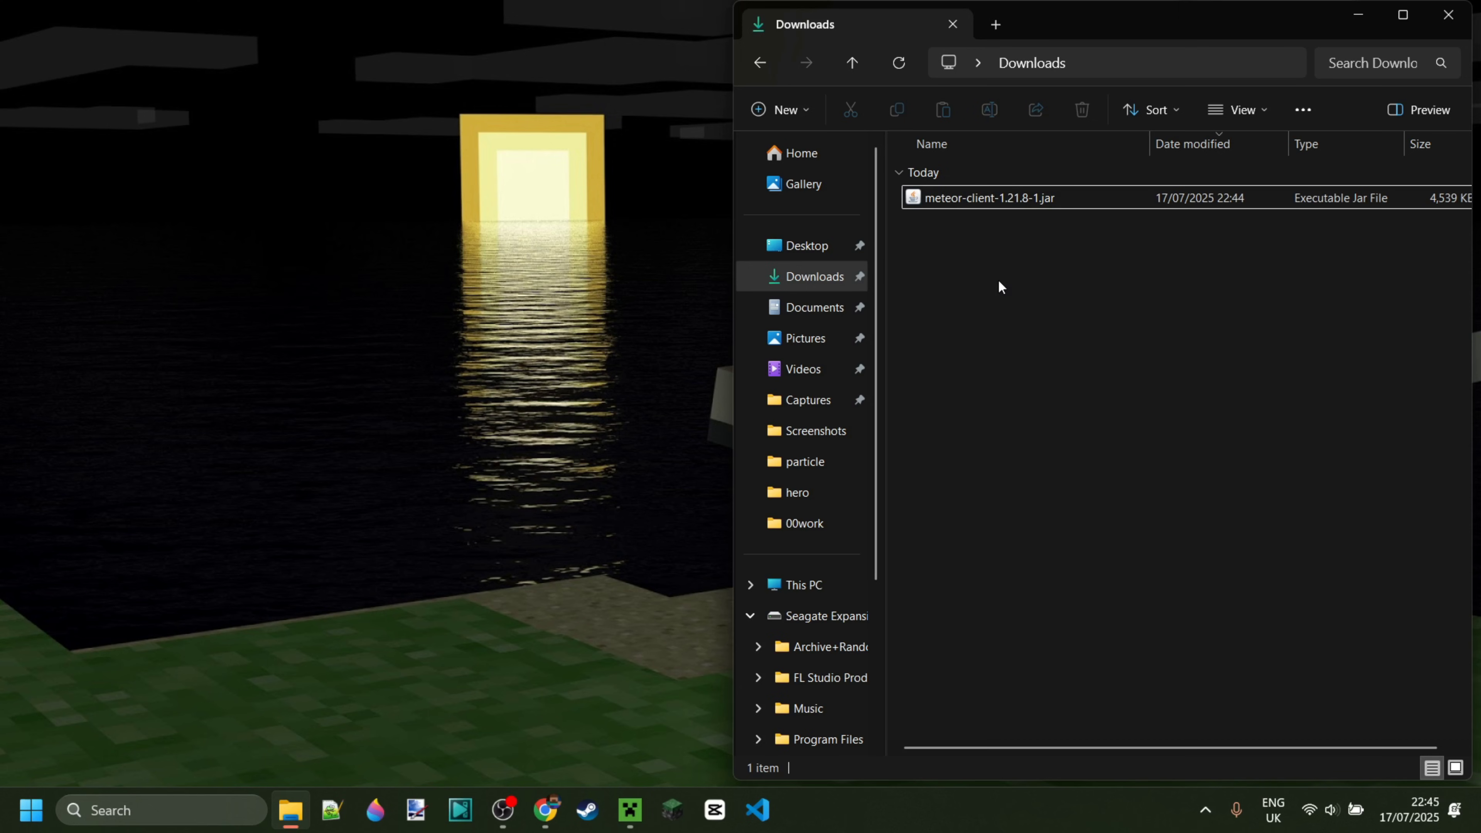
Step: Open the appdata folder through the Windows Run dialog and place its window beside the Downloads window
key("super+r")
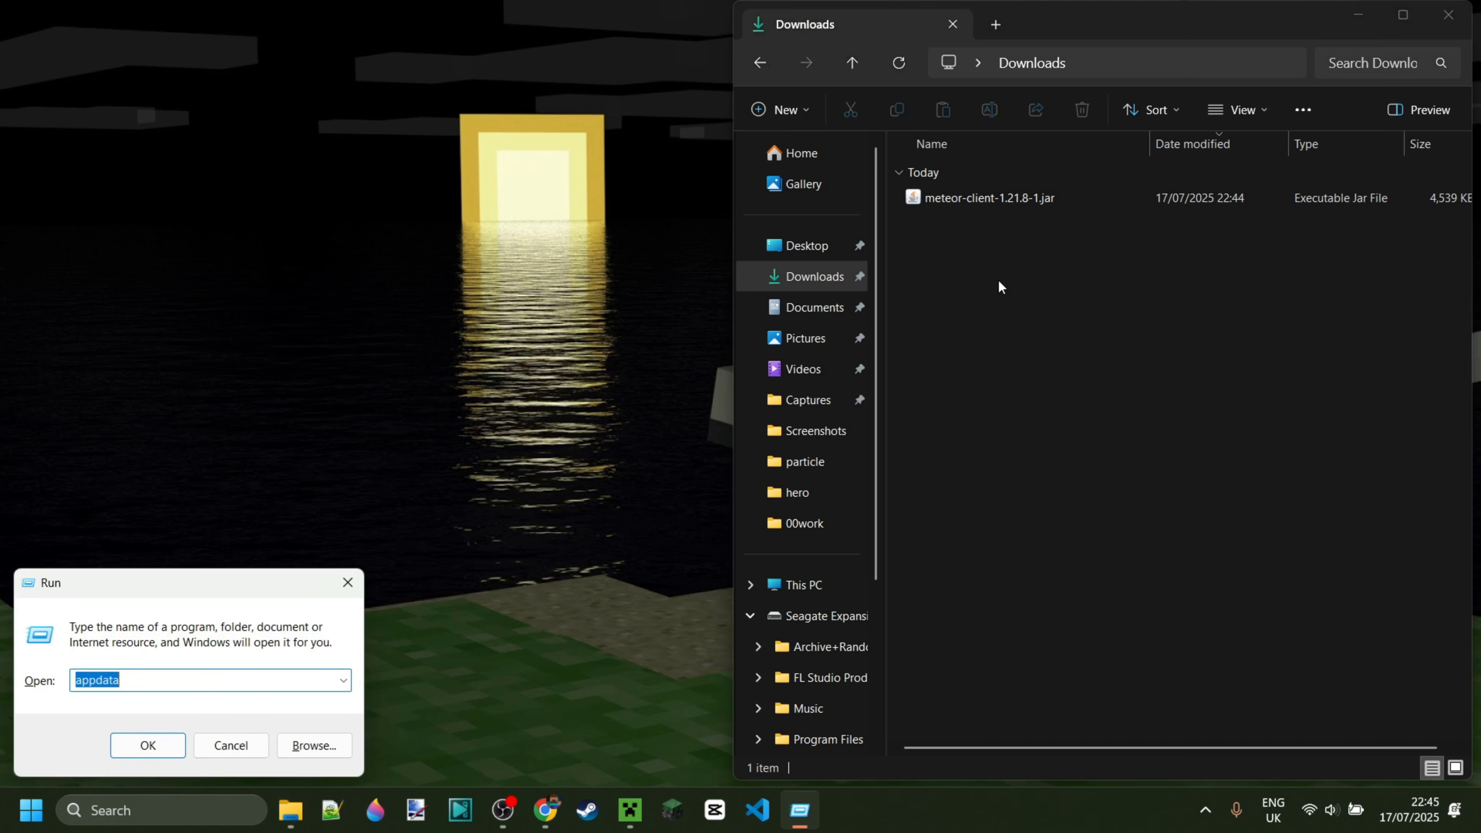
type("appdata")
key("Return")
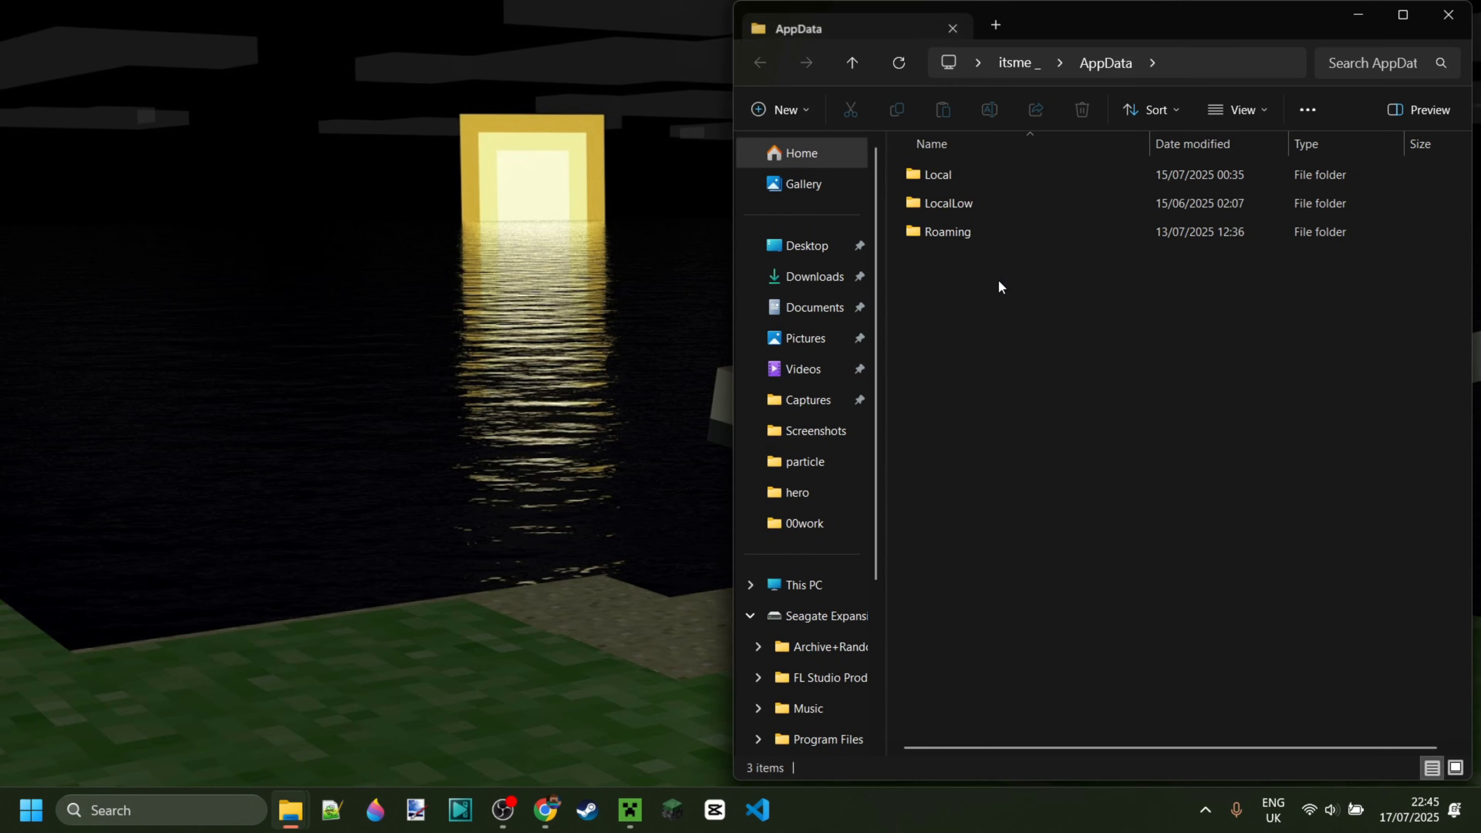
left_click_drag(1189, 39, 3, 44)
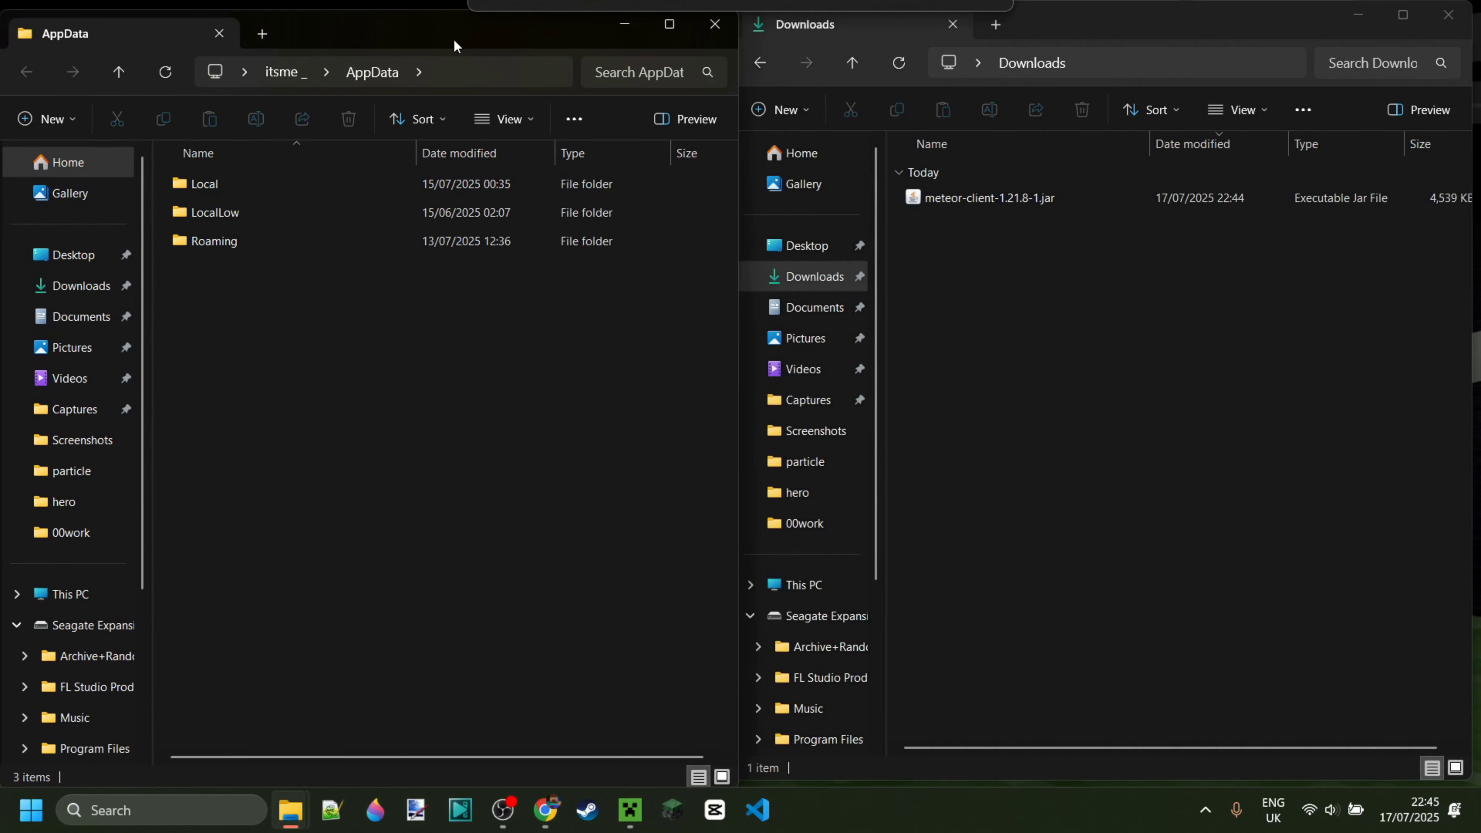
Step: Go into the mods folder inside Roaming and .minecraft
double_click(199, 244)
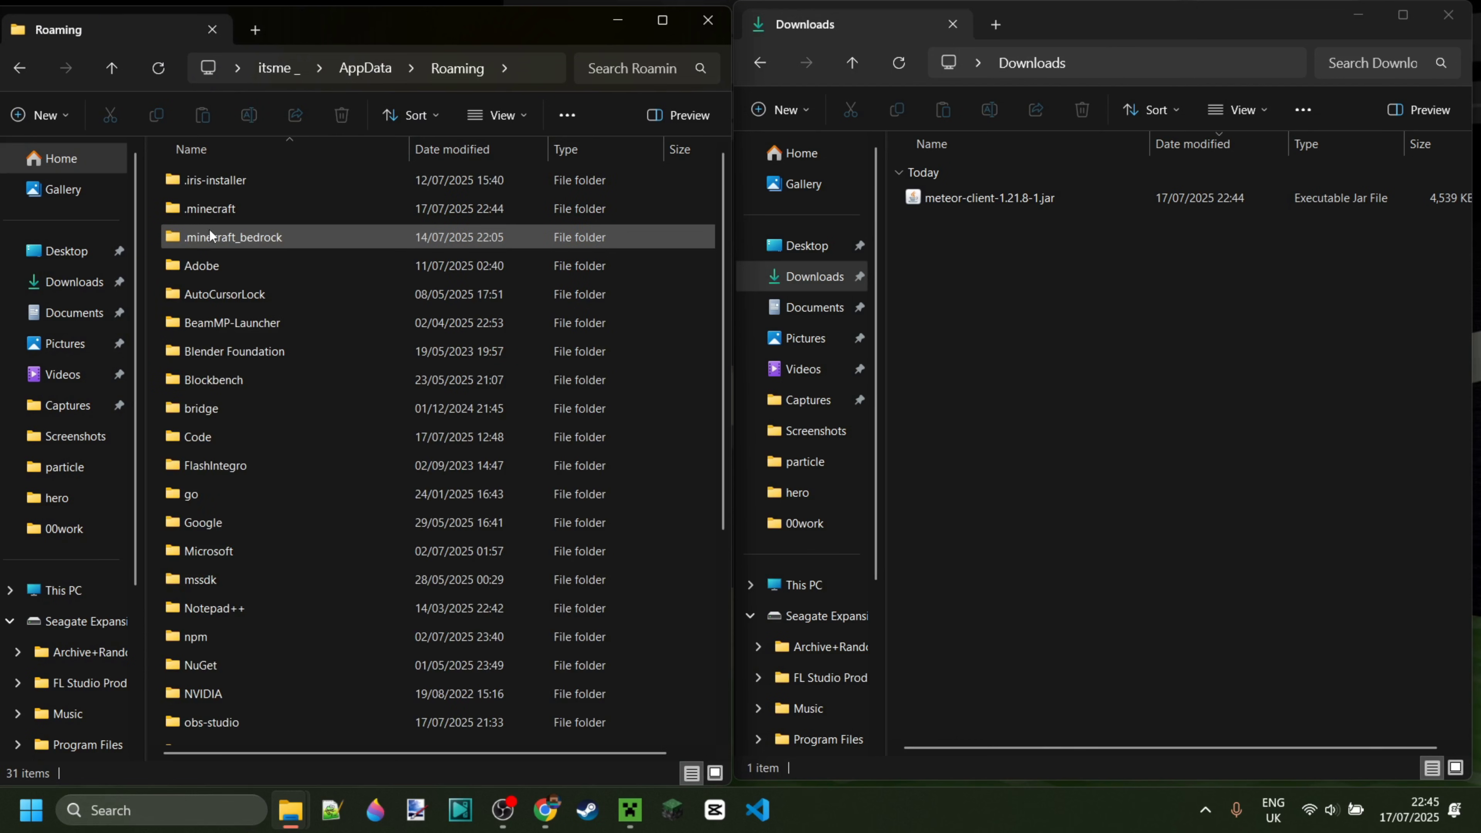
double_click(222, 213)
scroll(275, 289, "down", 3)
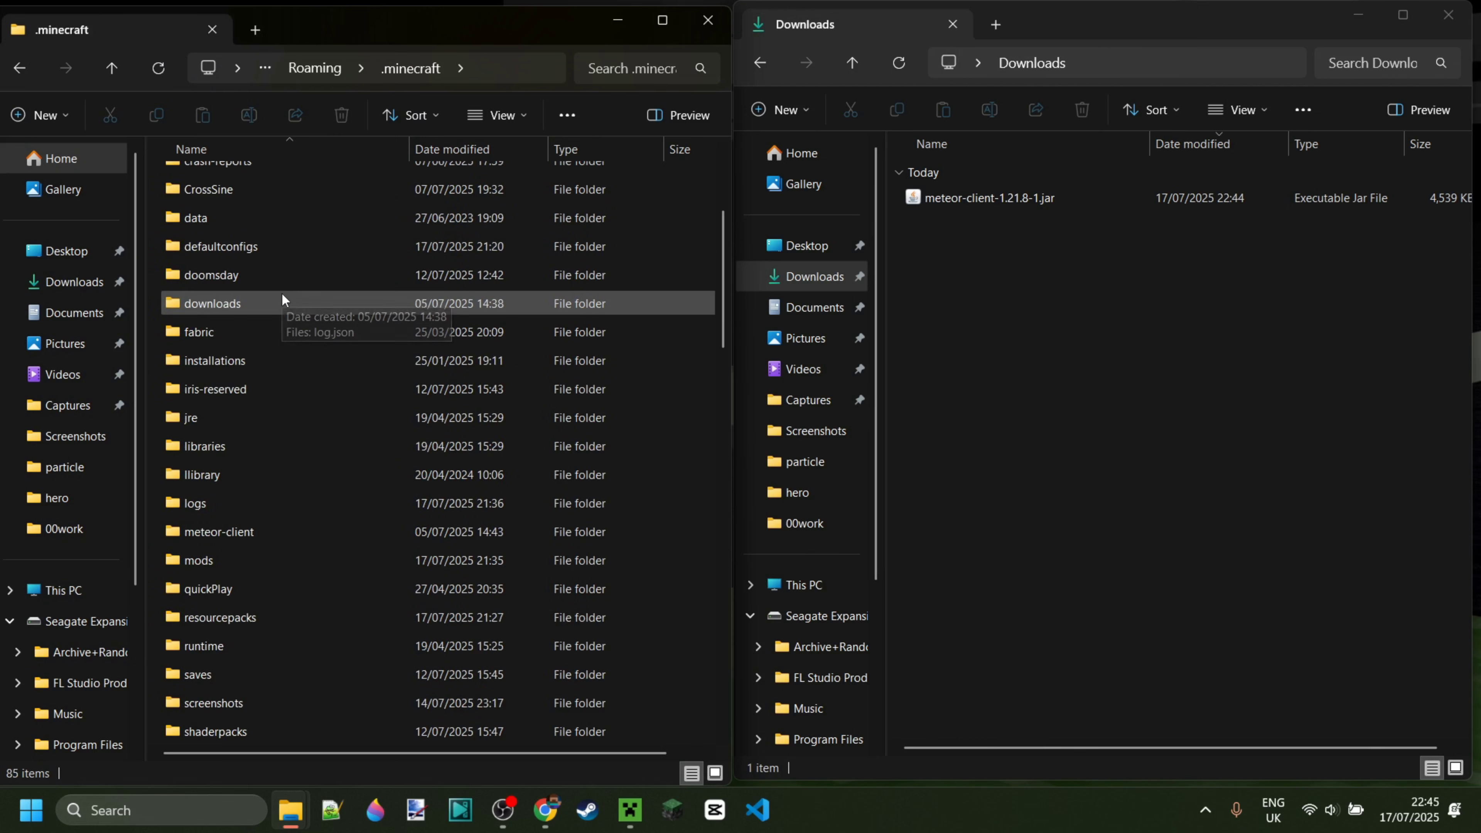
double_click(211, 560)
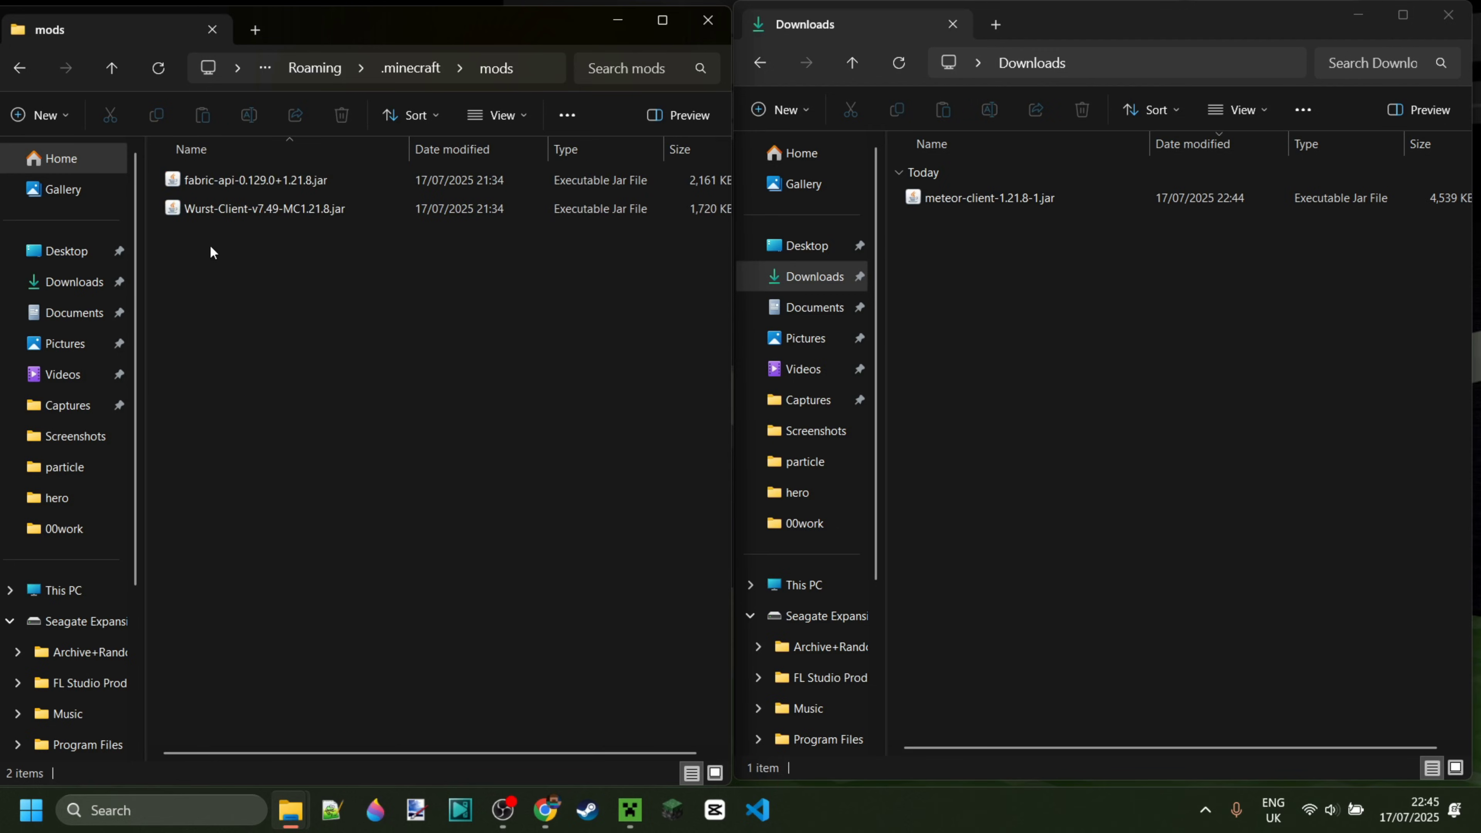
Step: Delete the Fabric API and Wurst Client jars from the mods folder and move meteor-client-1.21.8-1.jar there from Downloads
left_click_drag(210, 244, 281, 179)
key("Delete")
left_click(1065, 398)
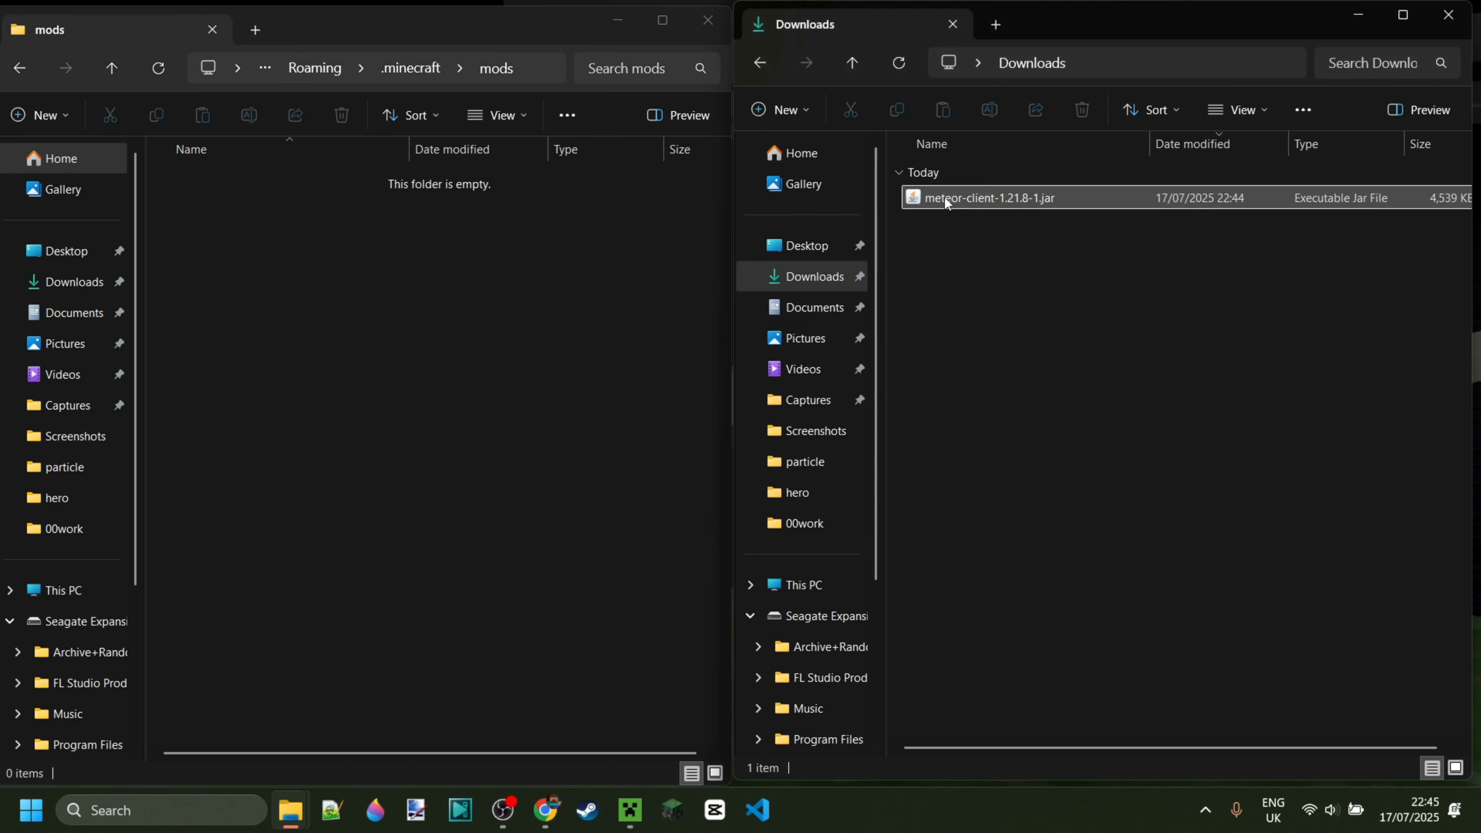
left_click_drag(927, 197, 527, 340)
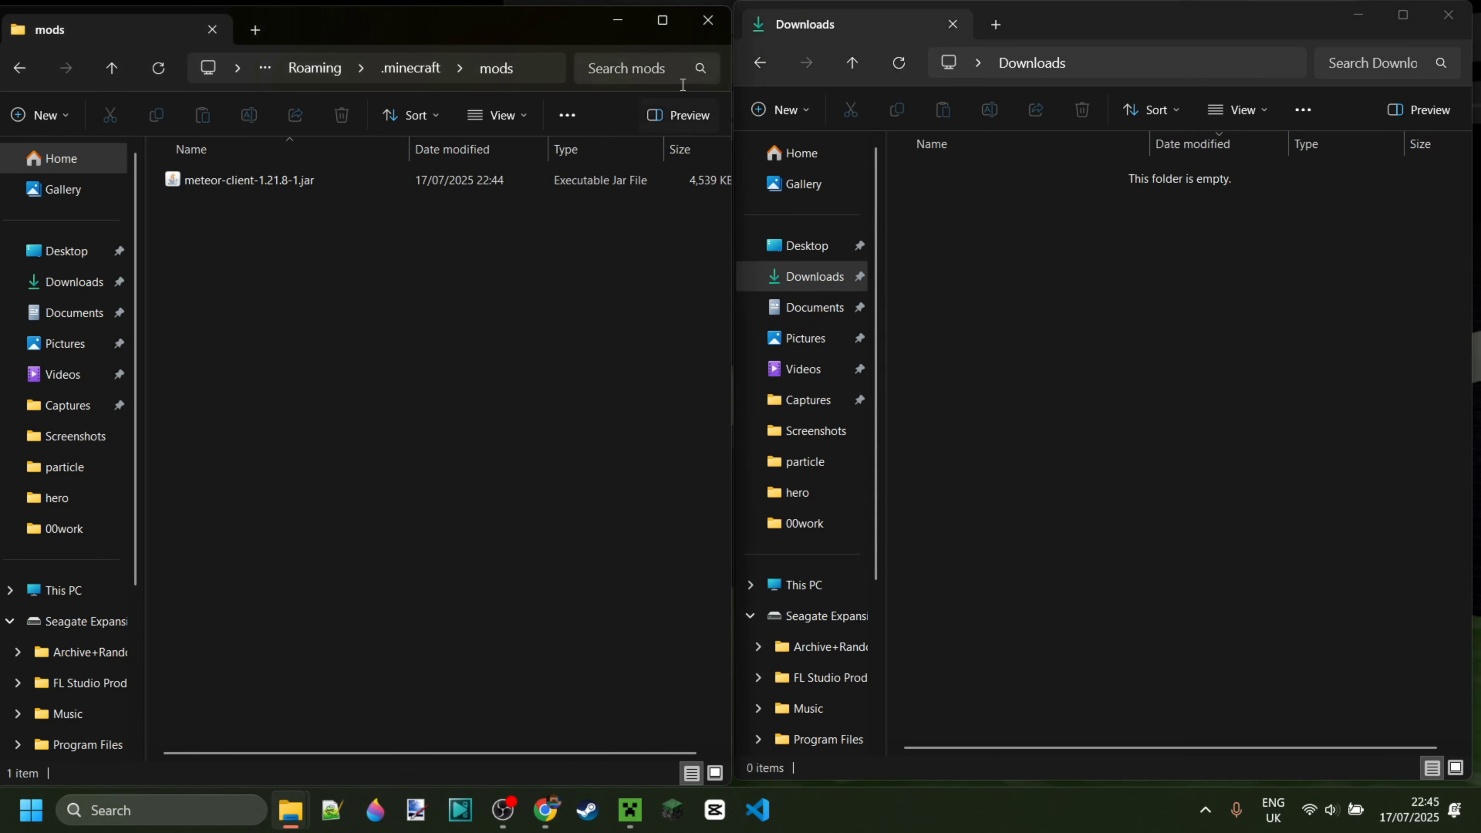
left_click(708, 20)
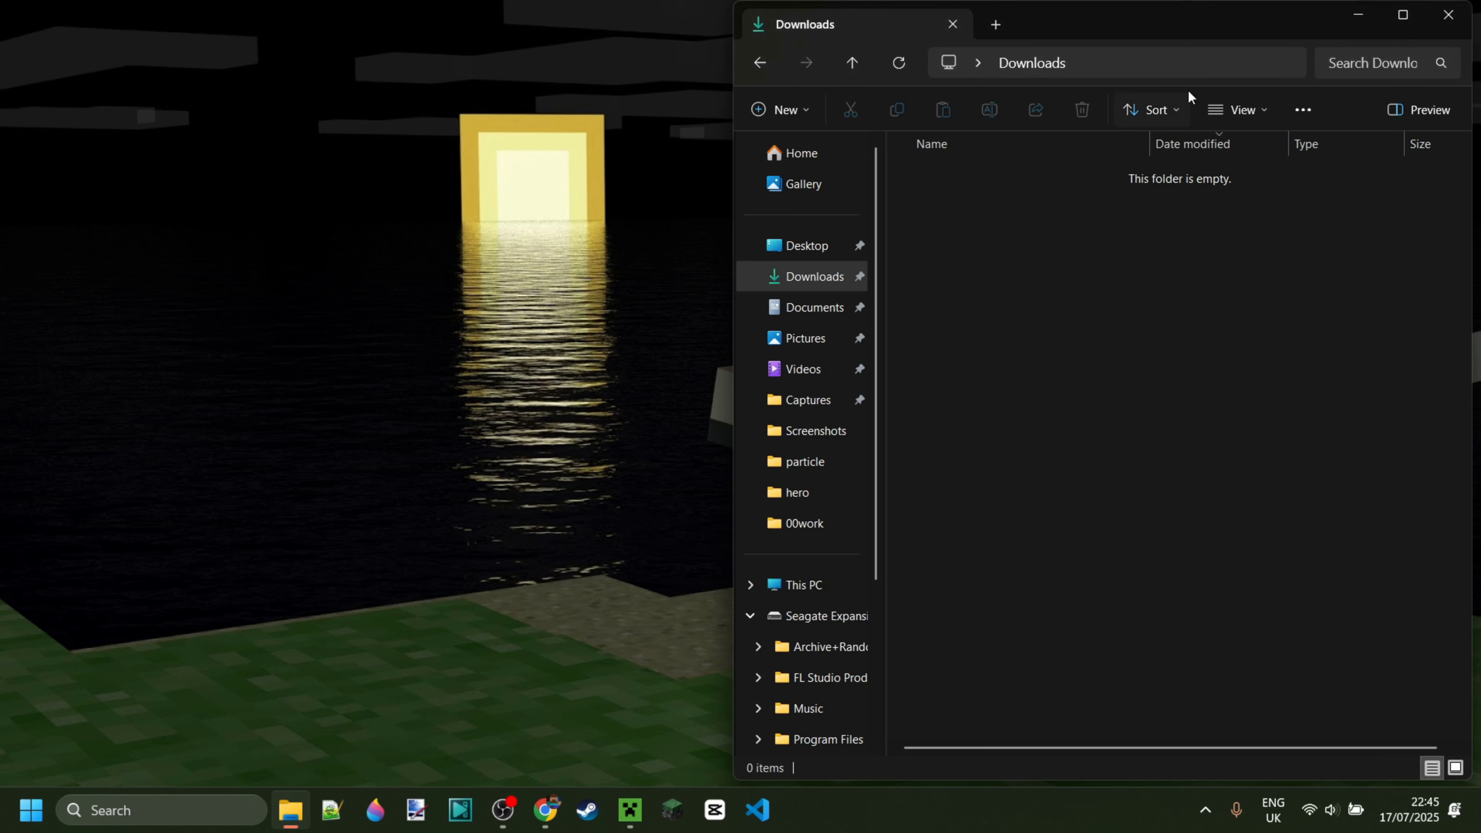
left_click(1447, 15)
Step: Launch Minecraft from the Minecraft Launcher with the fabric-loader-1.21.8 installation
left_click(633, 788)
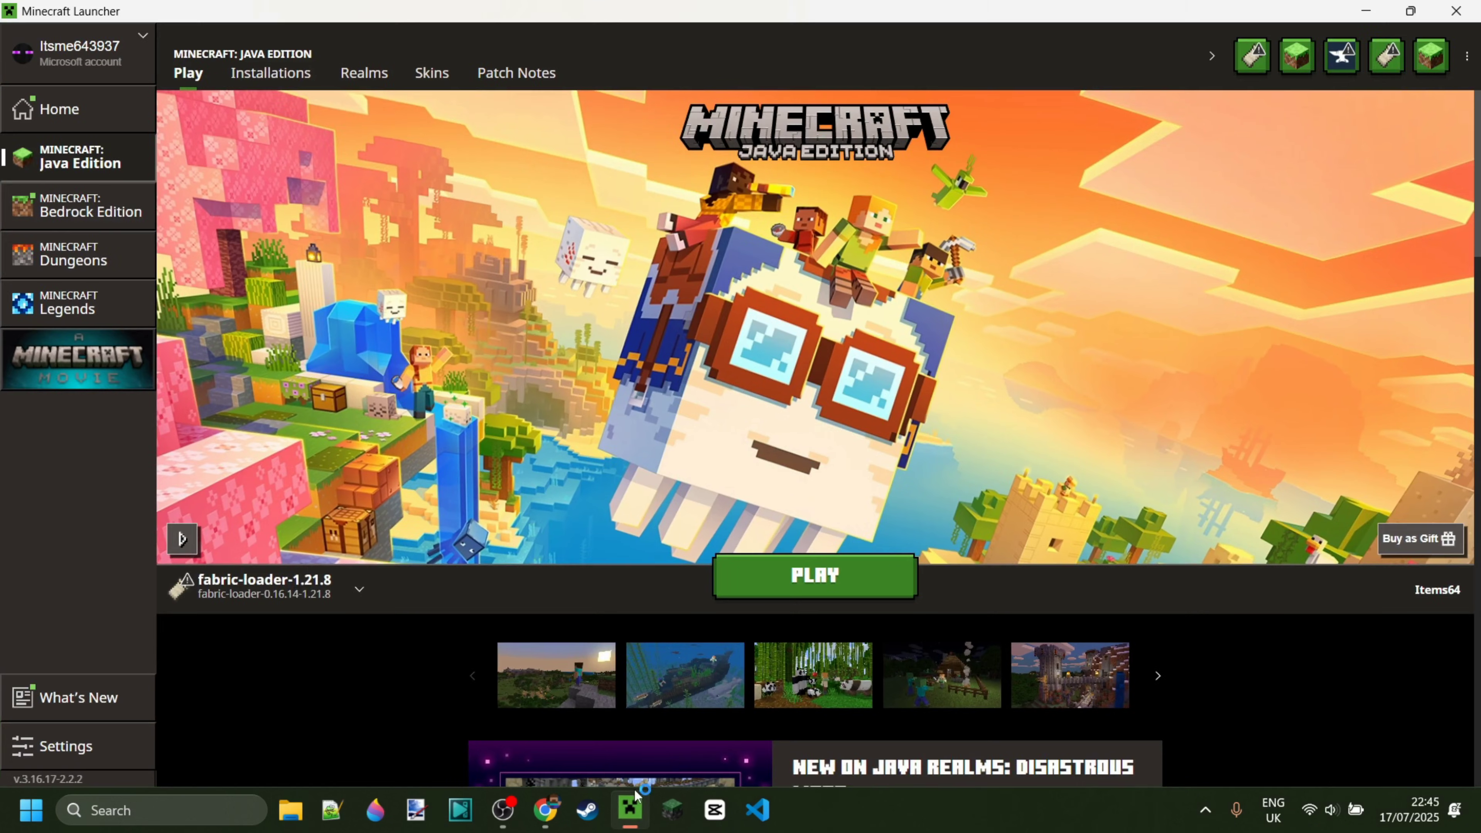
left_click(268, 587)
left_click(350, 347)
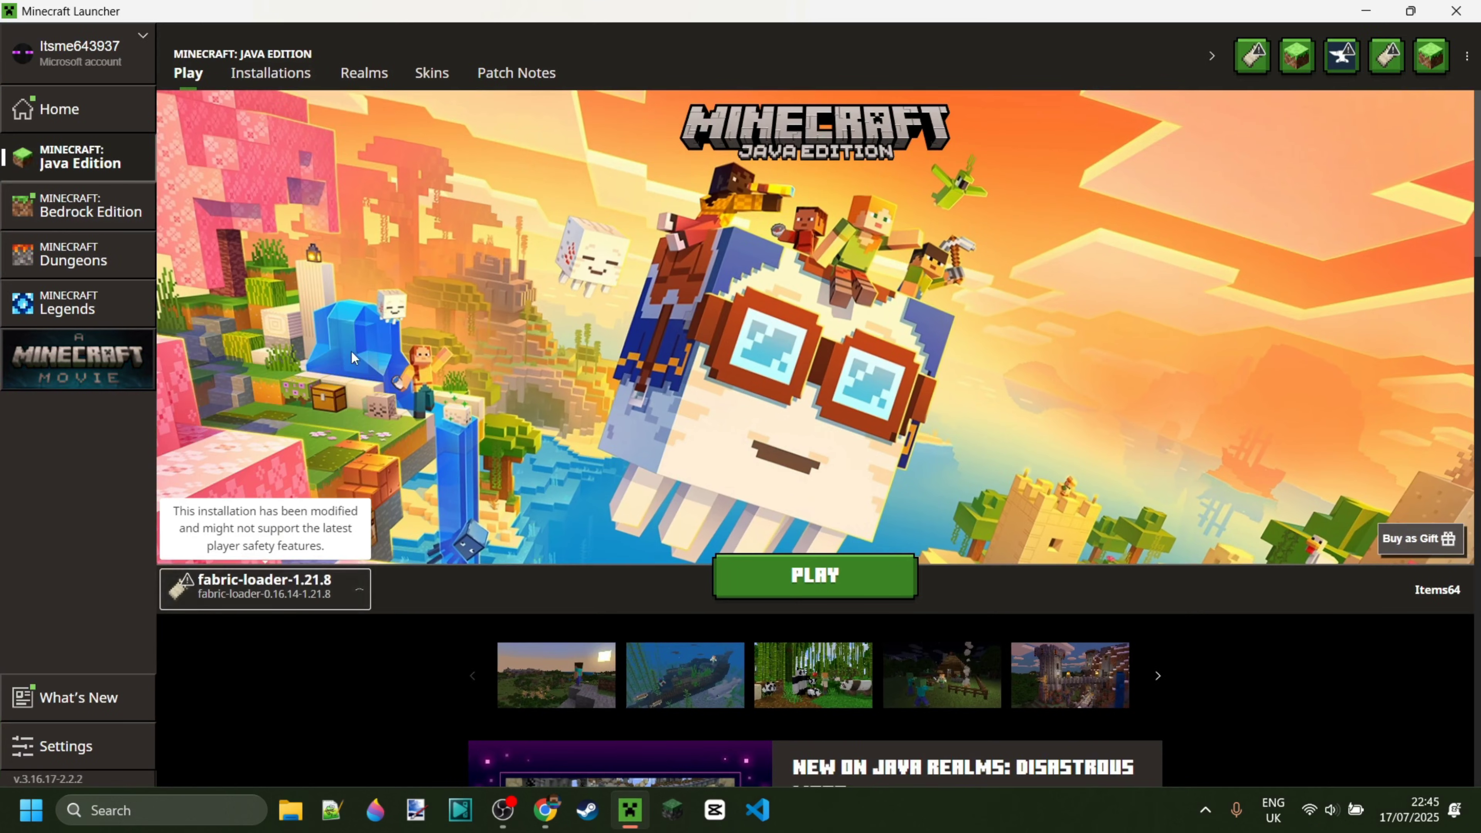
left_click(763, 574)
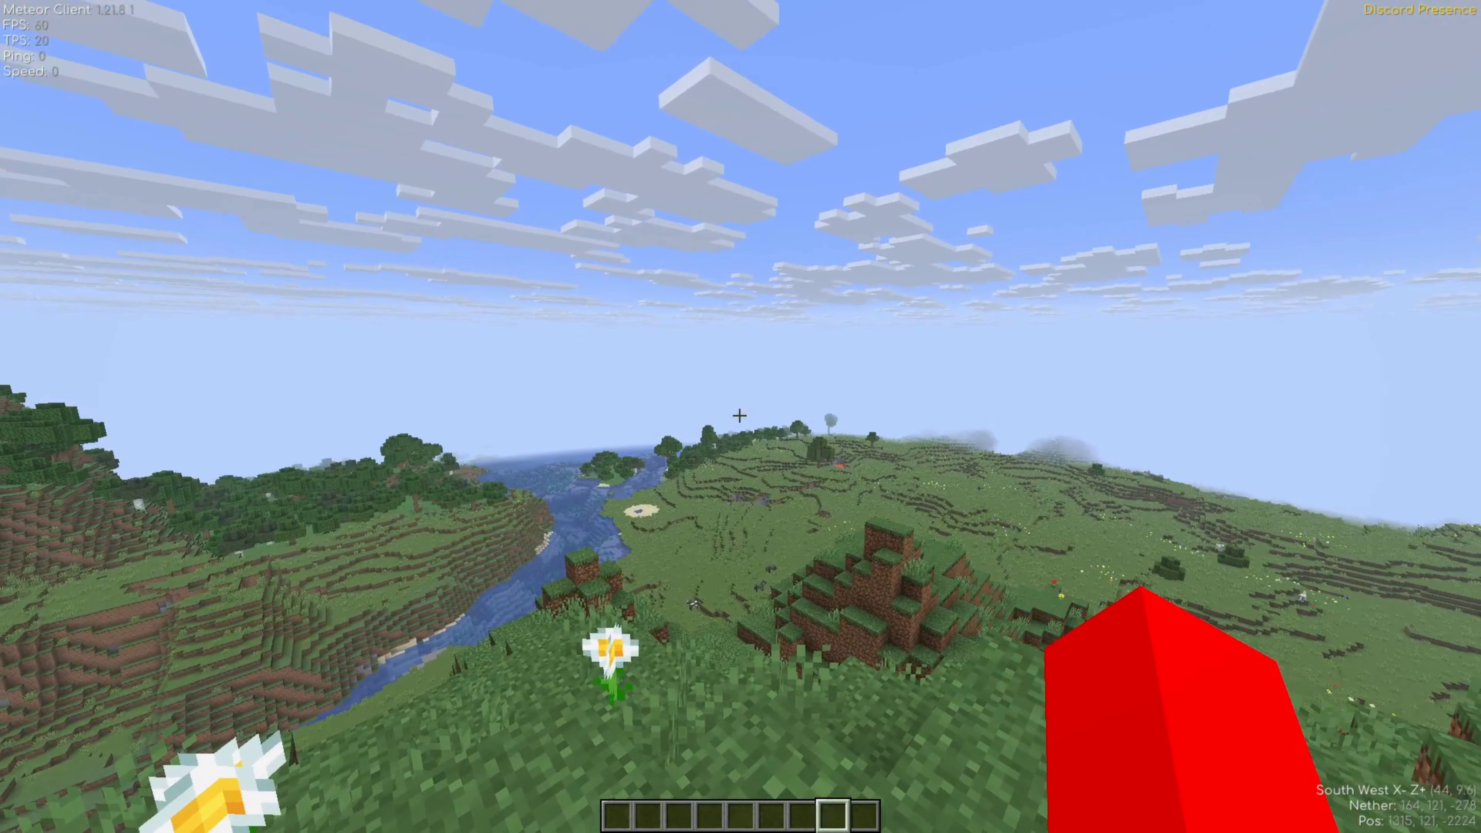
Step: View the character from the front in third person while walking around the hilltop, and return to first-person view
key("F5")
key("F5")
key("w")
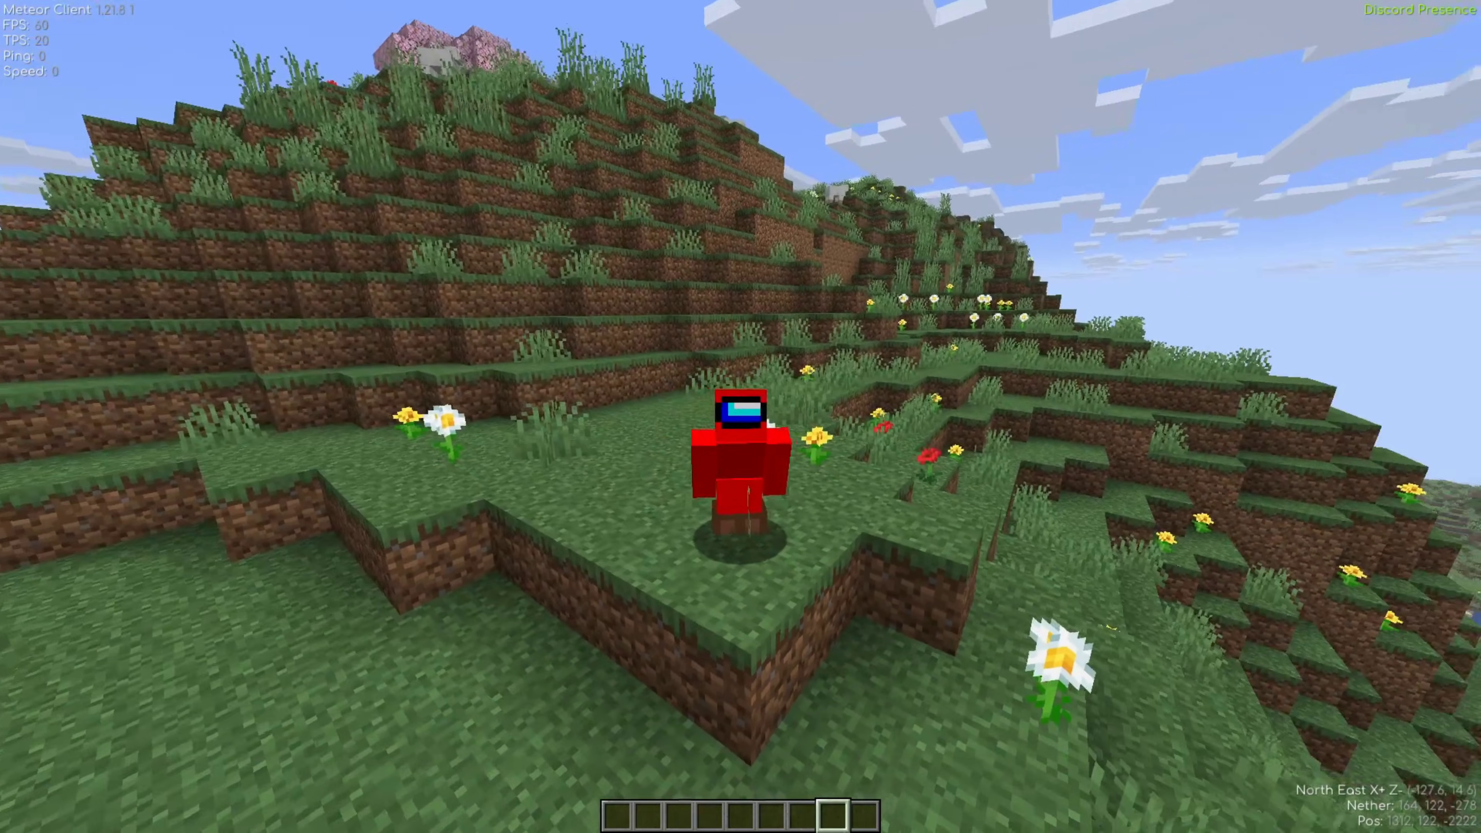
key("w")
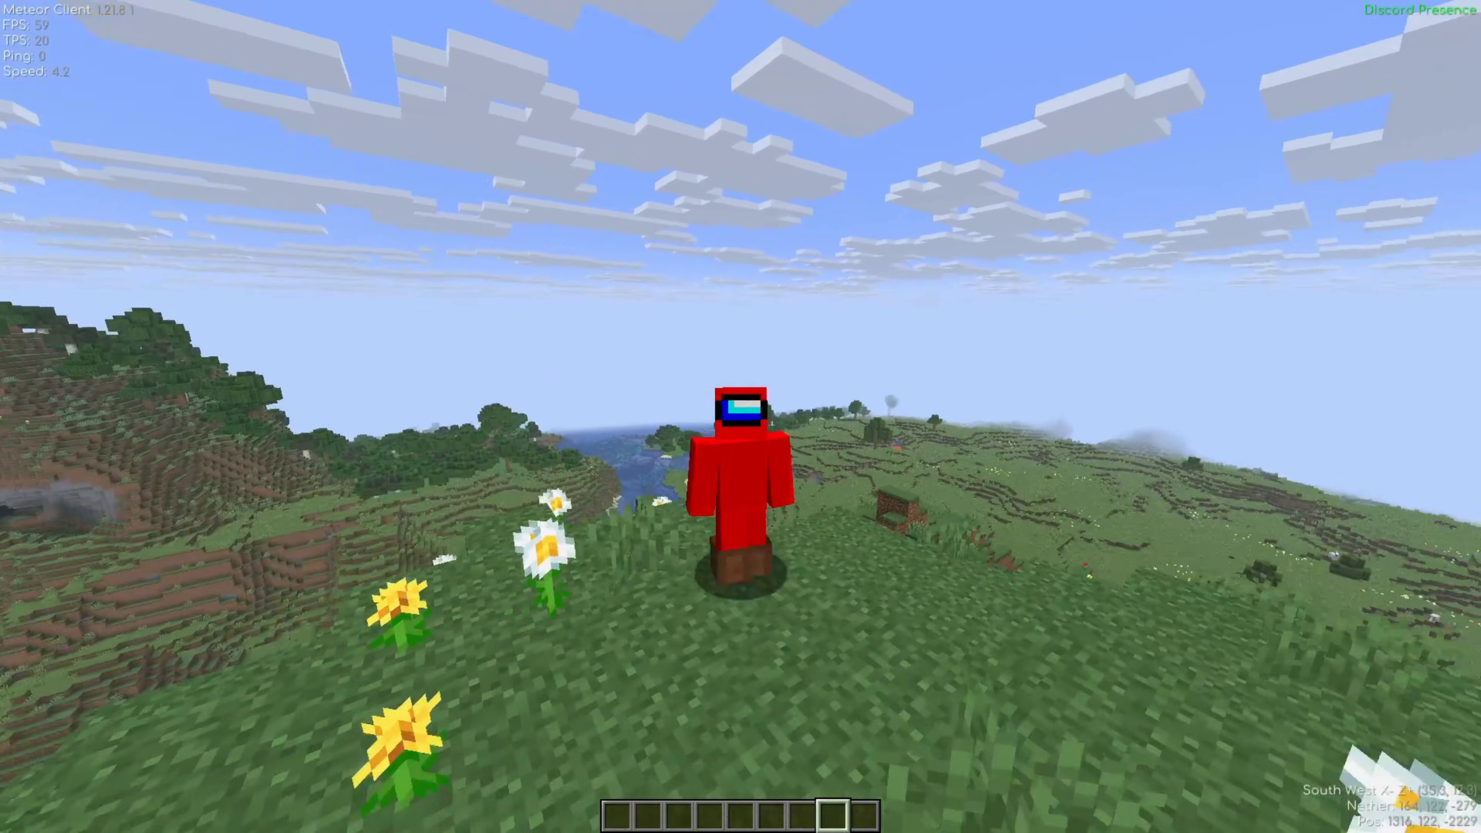
key("w")
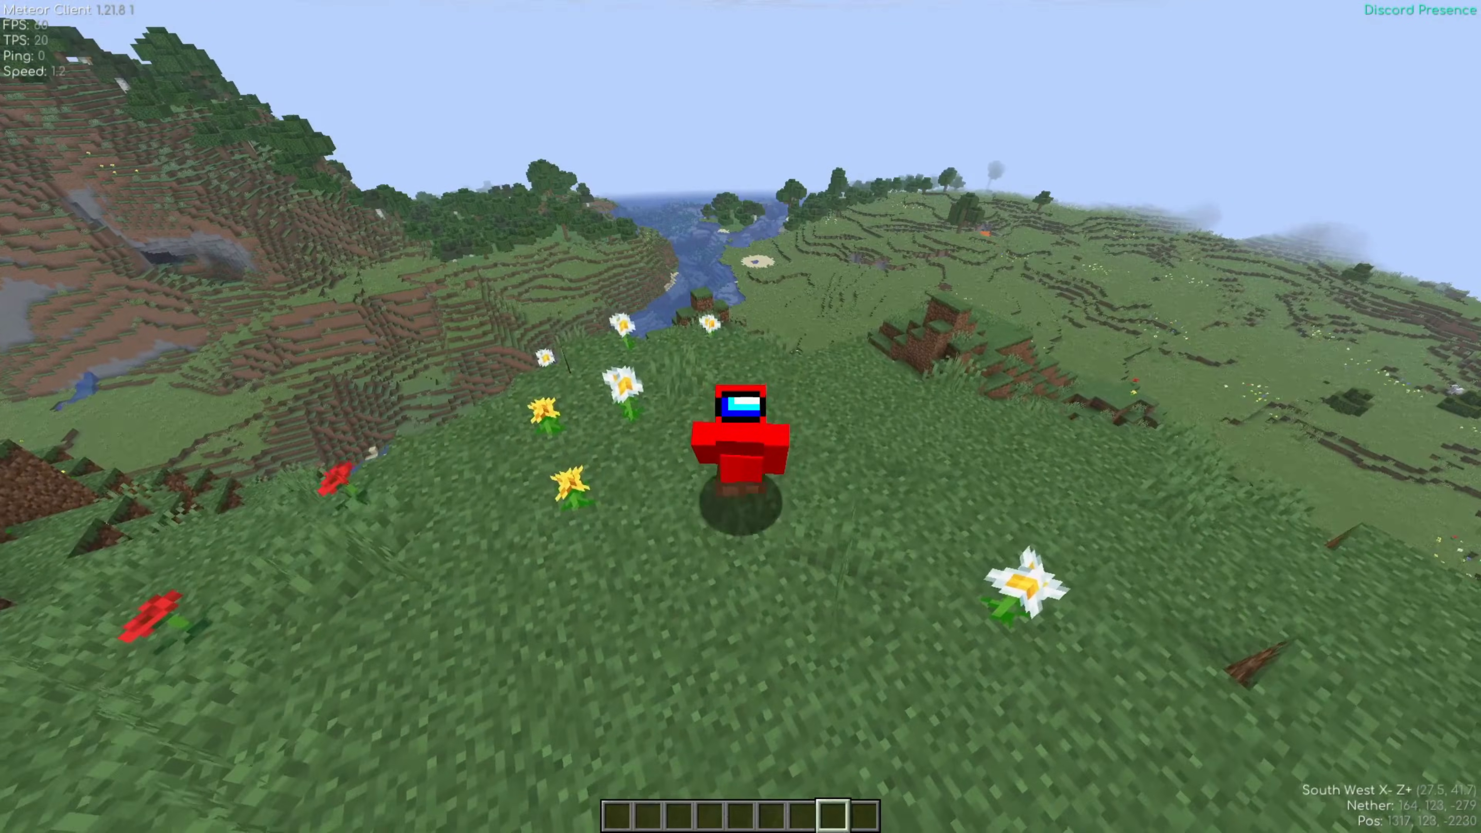
key("w")
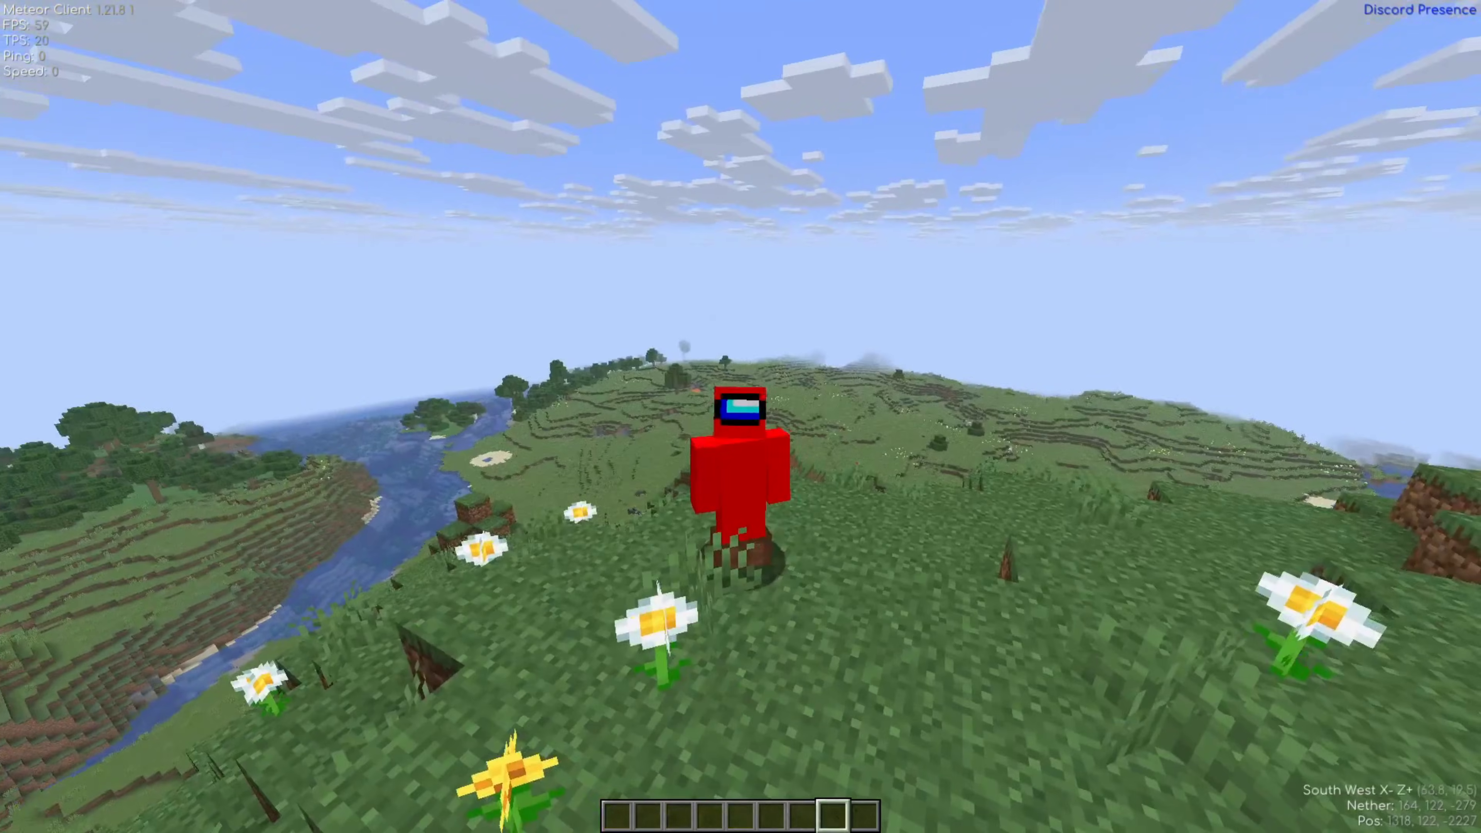
key("F5")
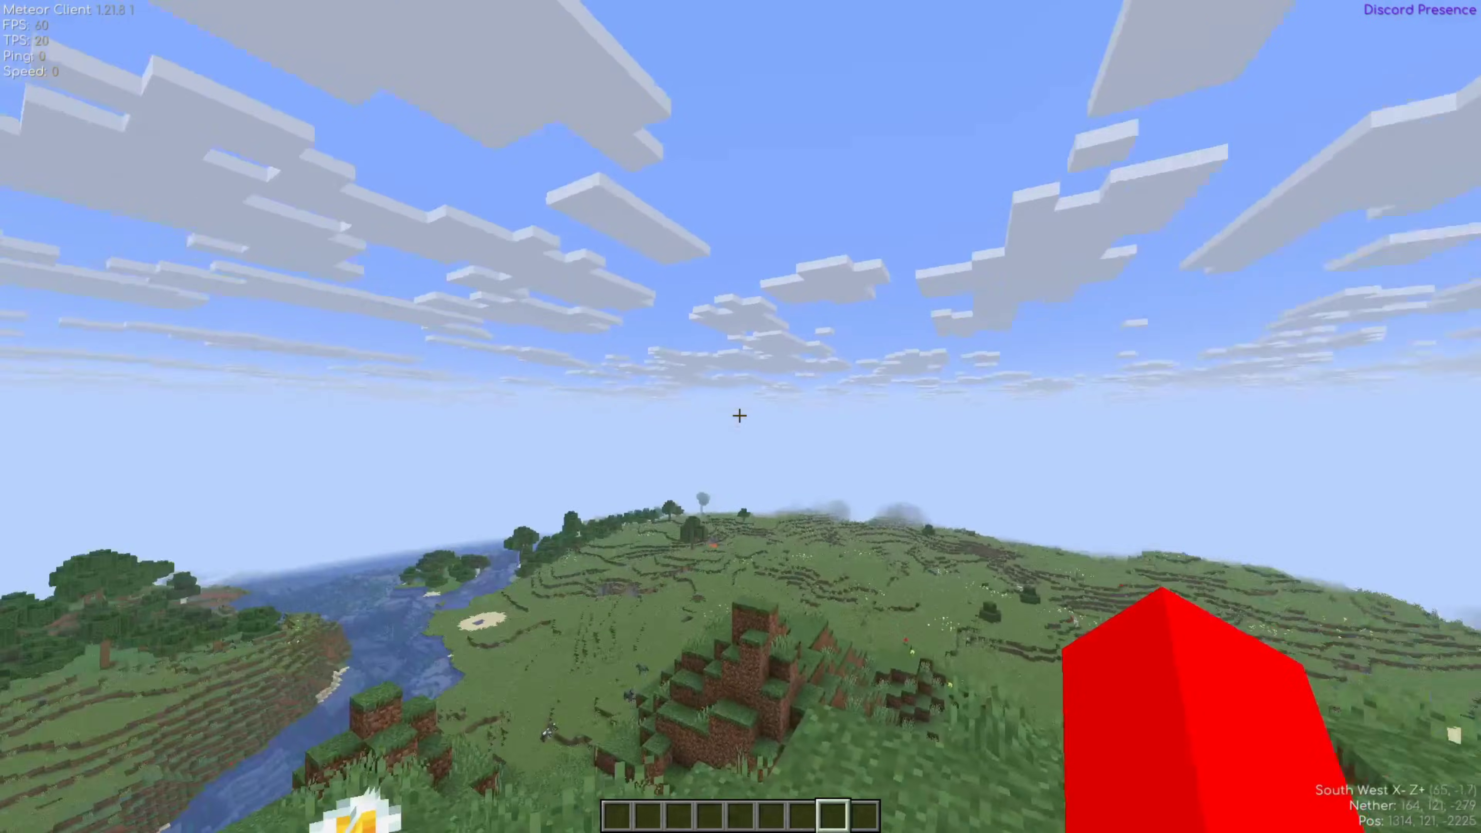
Step: Open the Meteor Client module menu and toggle the Message Aura module on and off again
key("Shift_R")
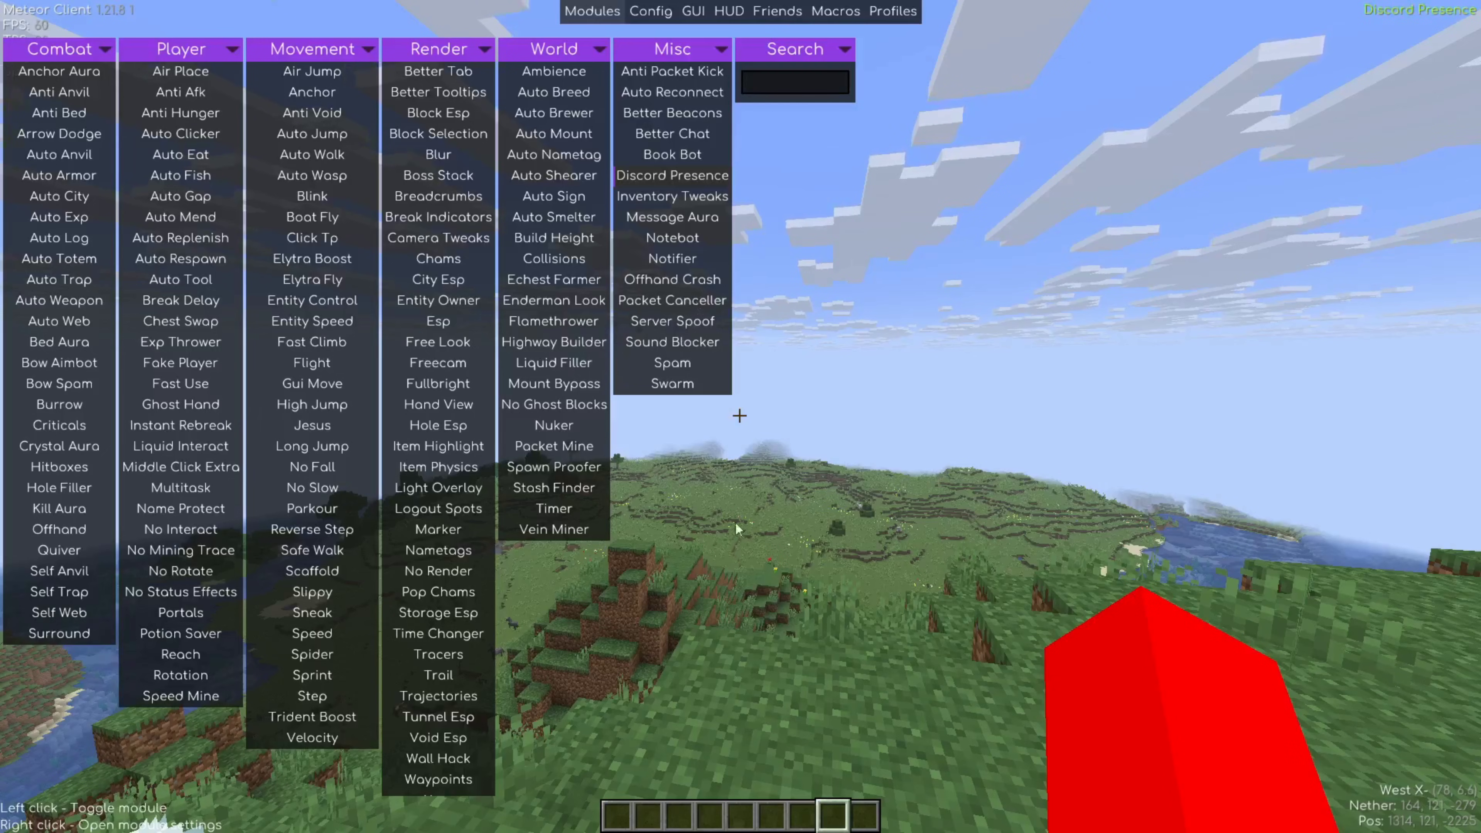
left_click(703, 224)
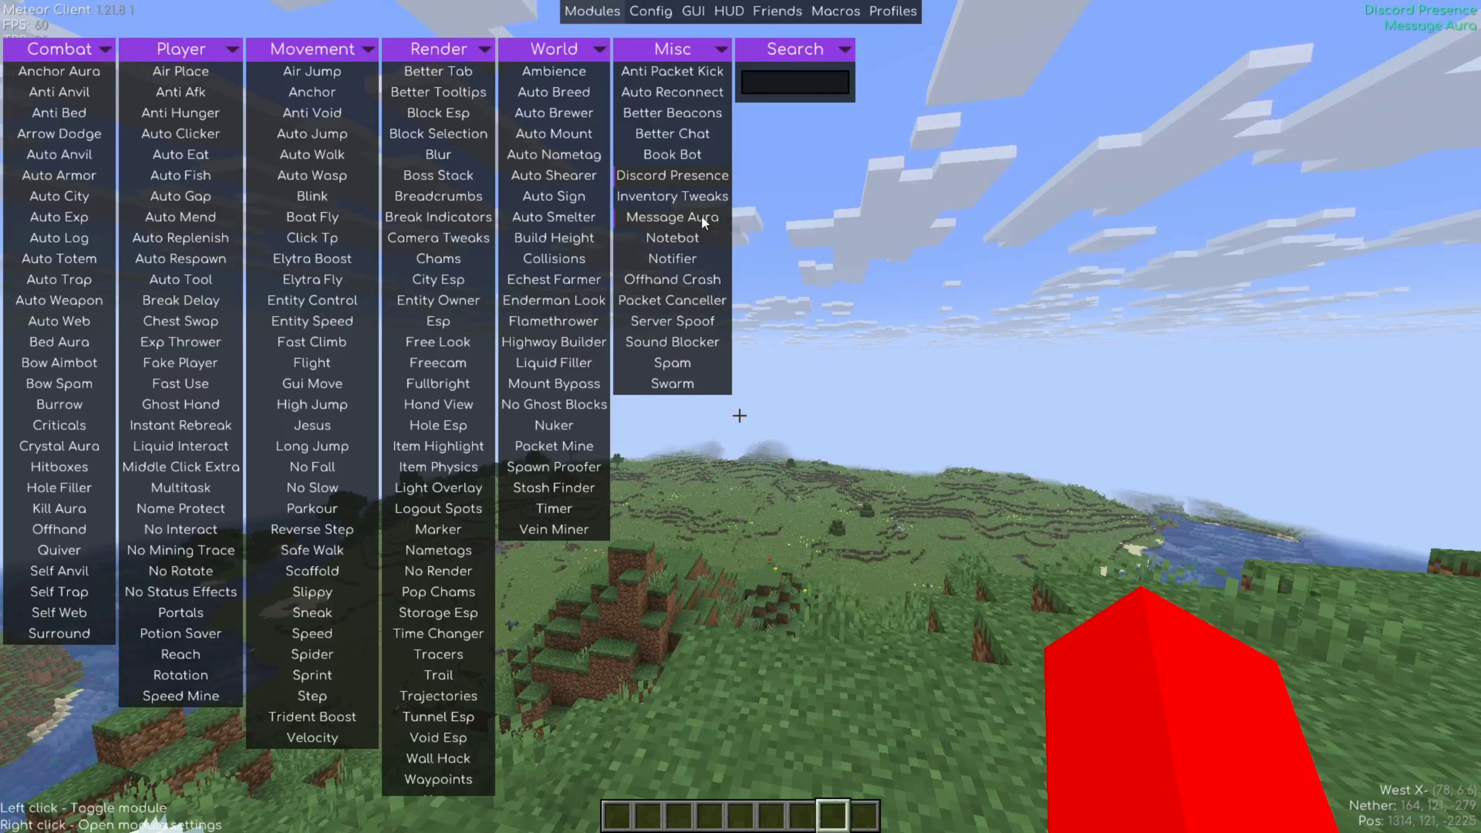
left_click(702, 217)
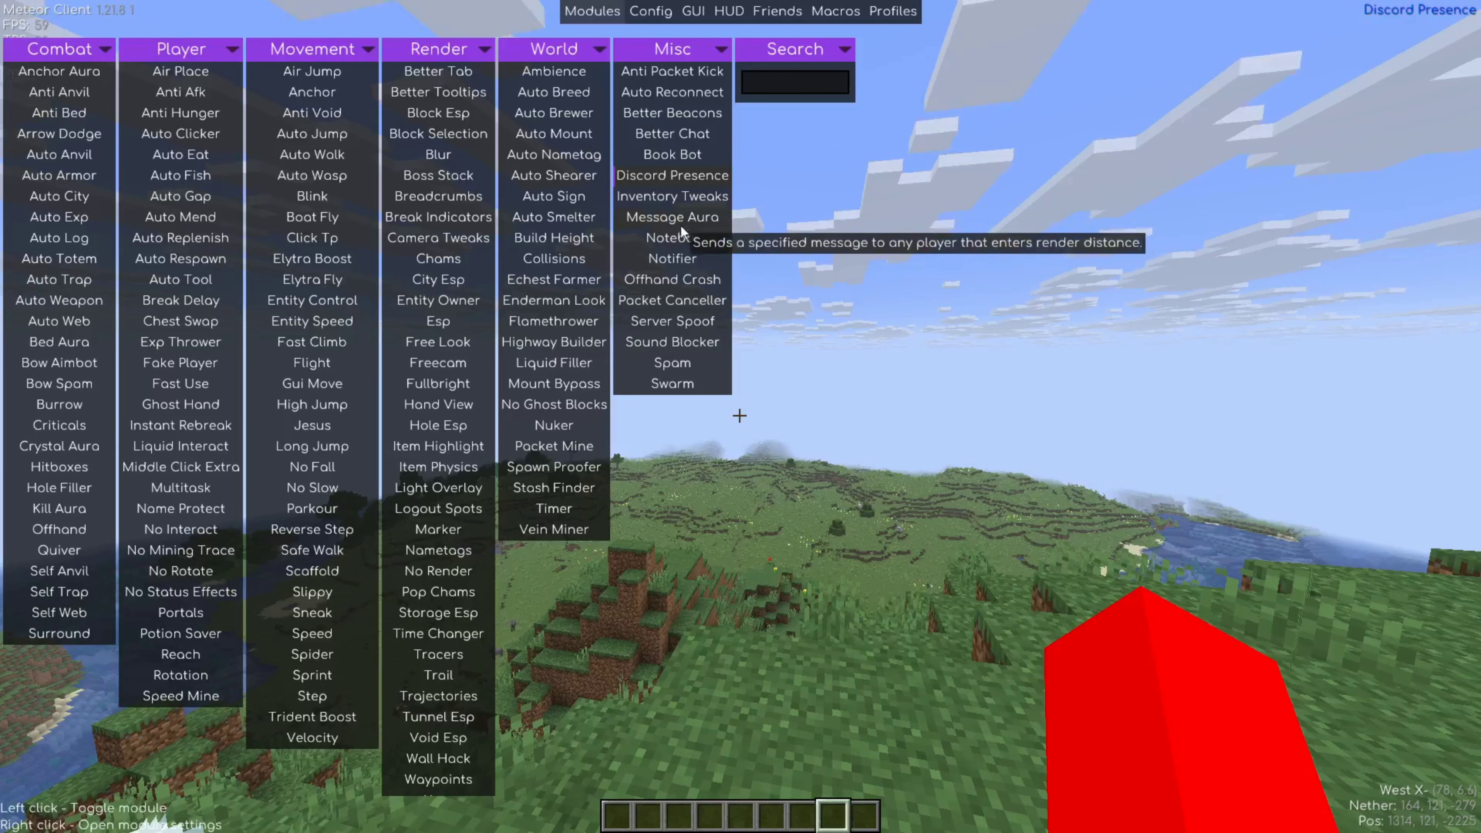
Step: Open the settings of the Notebot module from the Misc category
right_click(679, 241)
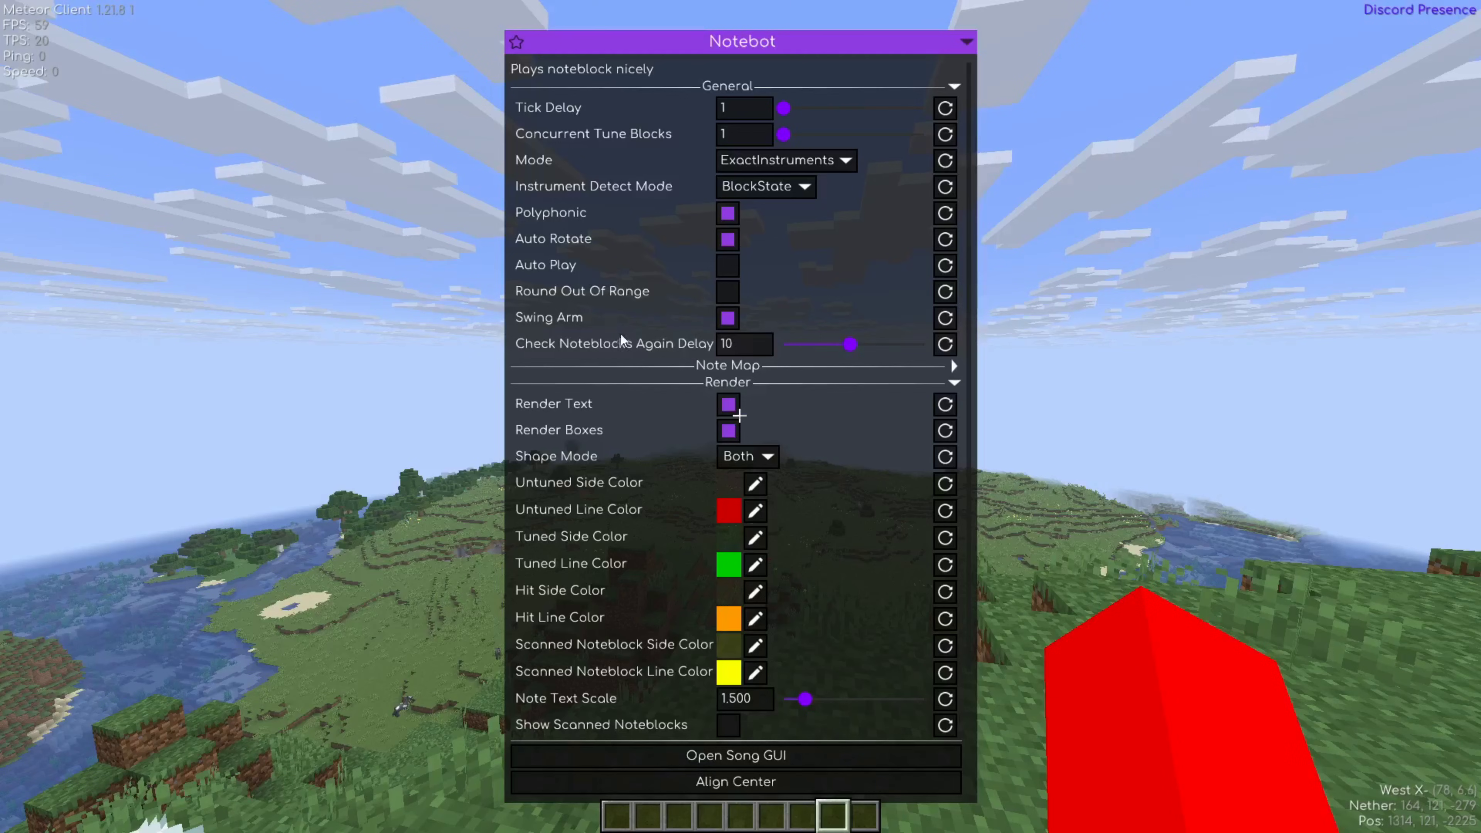
Step: Look through the Notebot module's General and Render settings, and return to the module overview
scroll(583, 333, "down", 5)
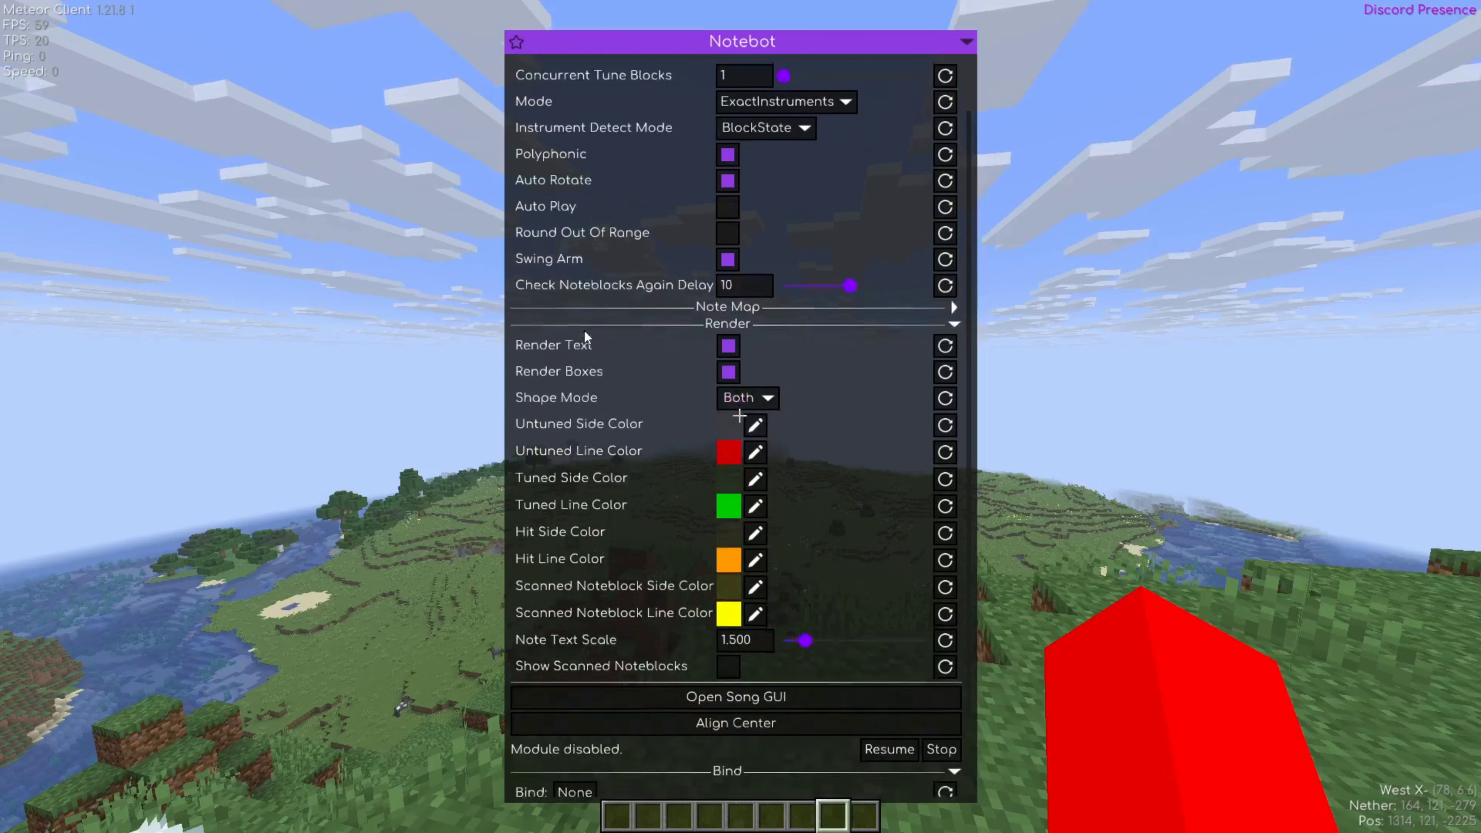
scroll(585, 465, "up", 5)
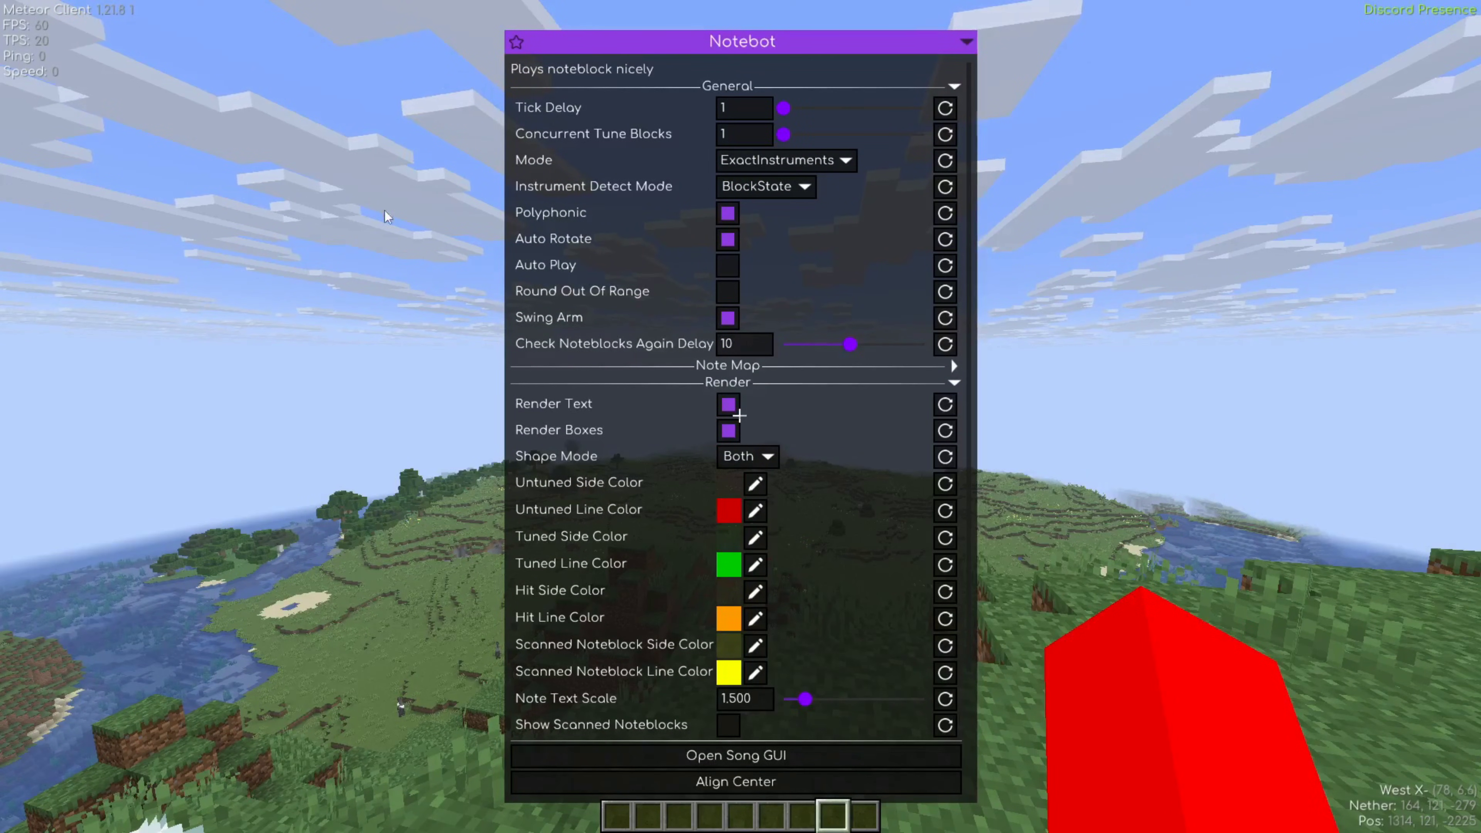
key("Escape")
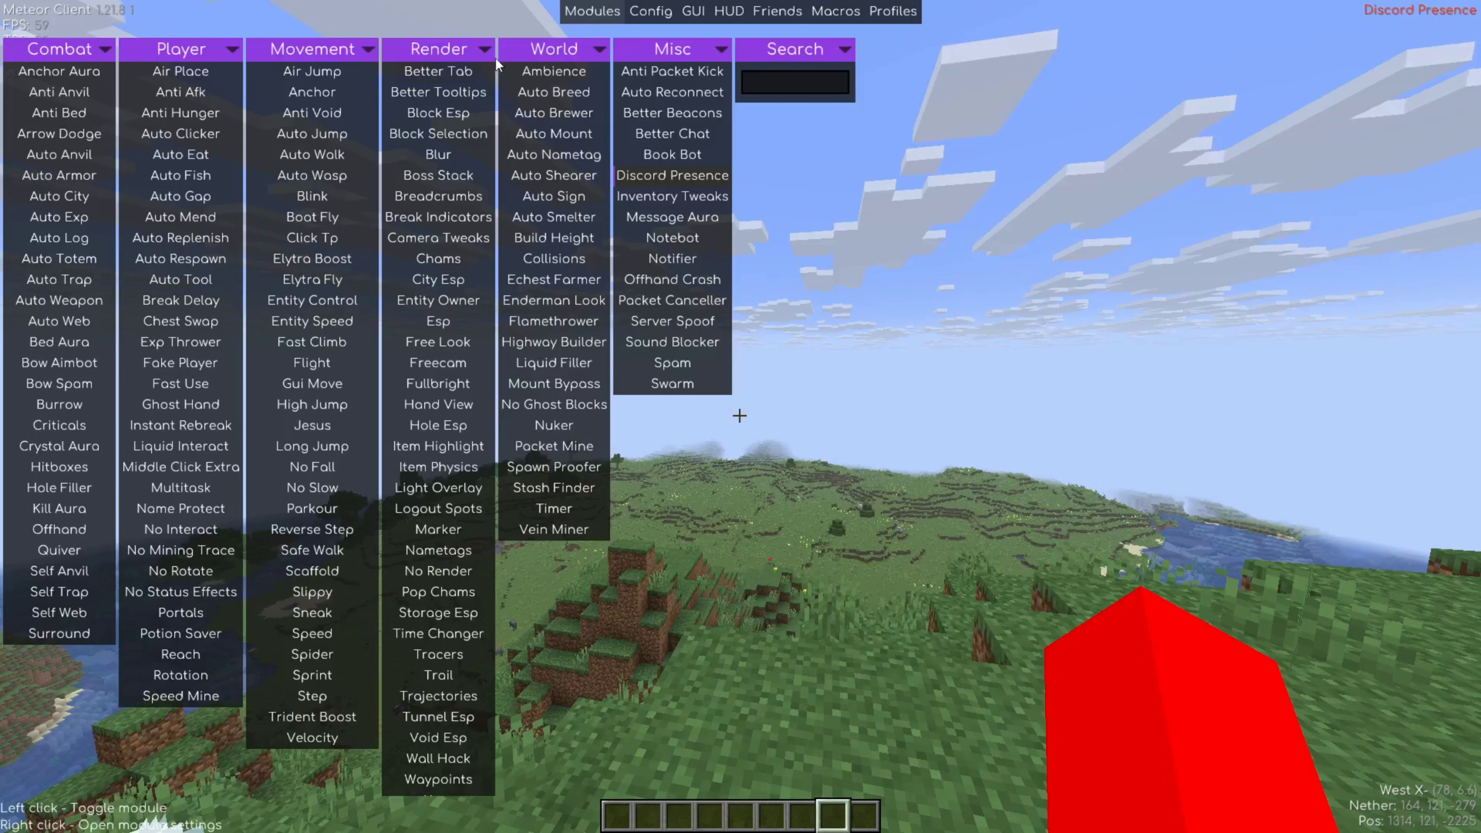
Step: Look through the full list of modules in the Render category
scroll(461, 168, "down", 2)
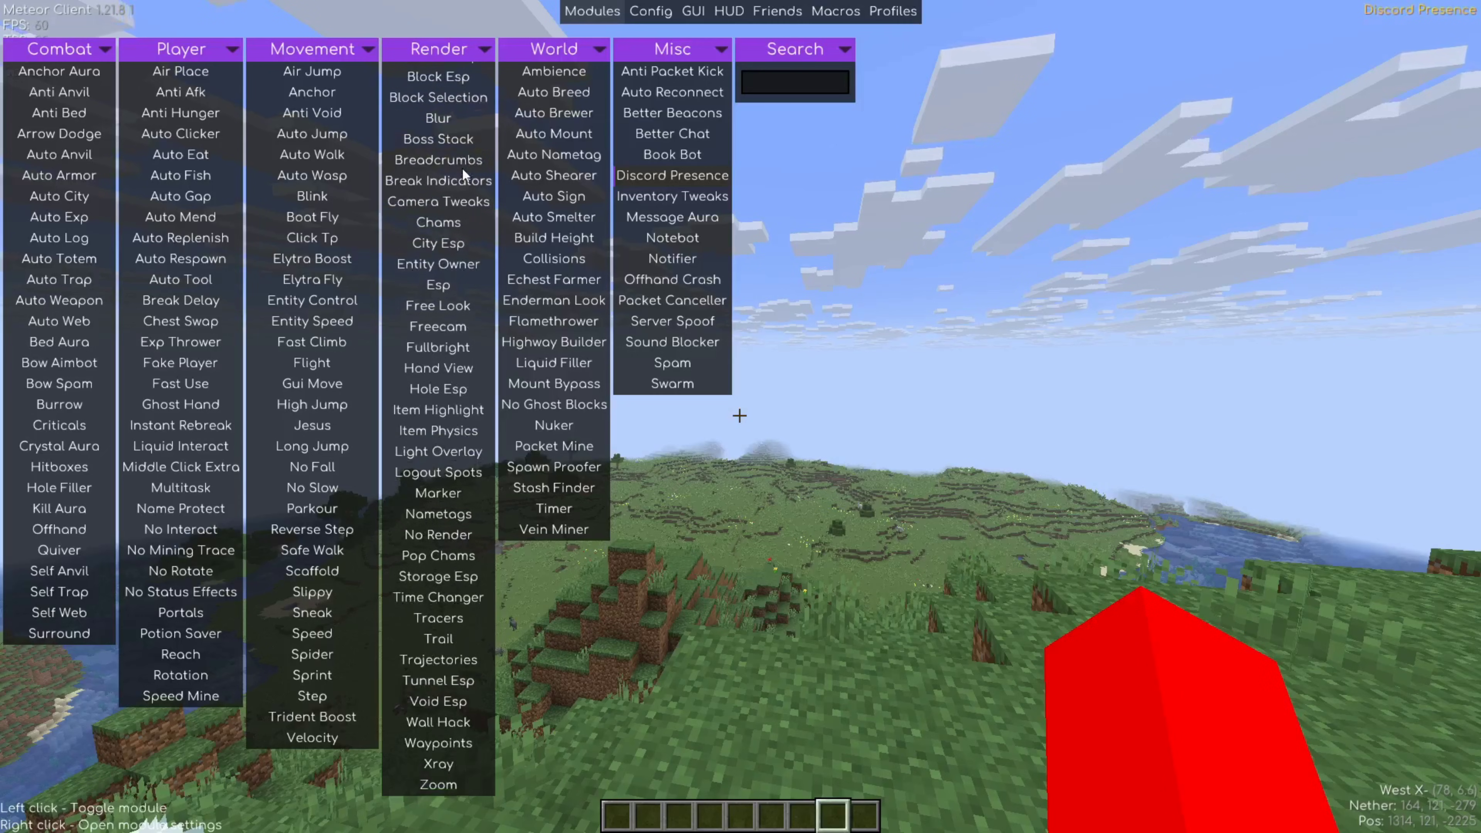
scroll(462, 169, "up", 2)
scroll(452, 203, "down", 2)
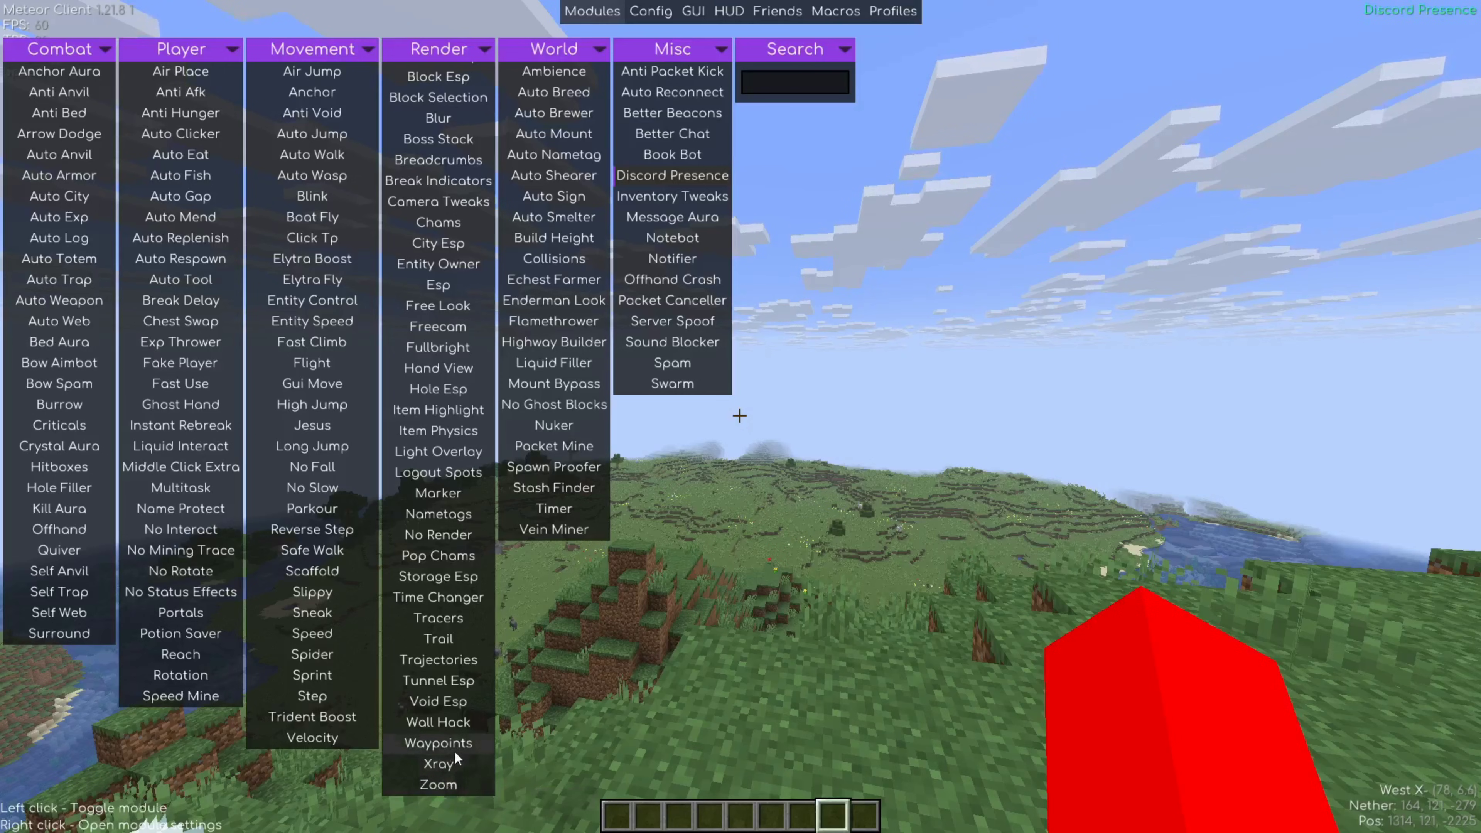
scroll(455, 757, "up", 2)
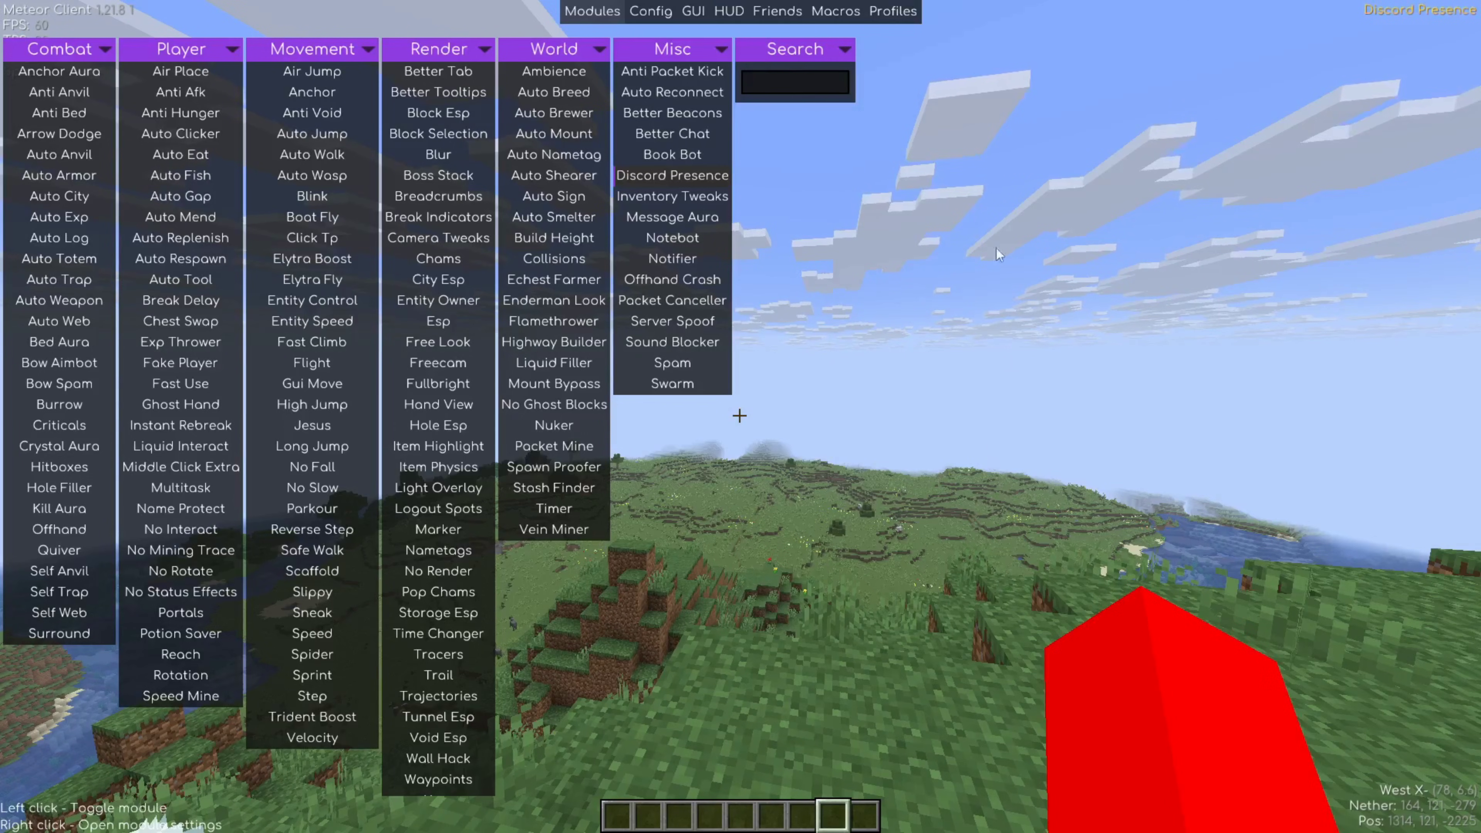
Step: Review the client's Config settings and the GUI theme settings, including the color options down to Starscript
left_click(659, 13)
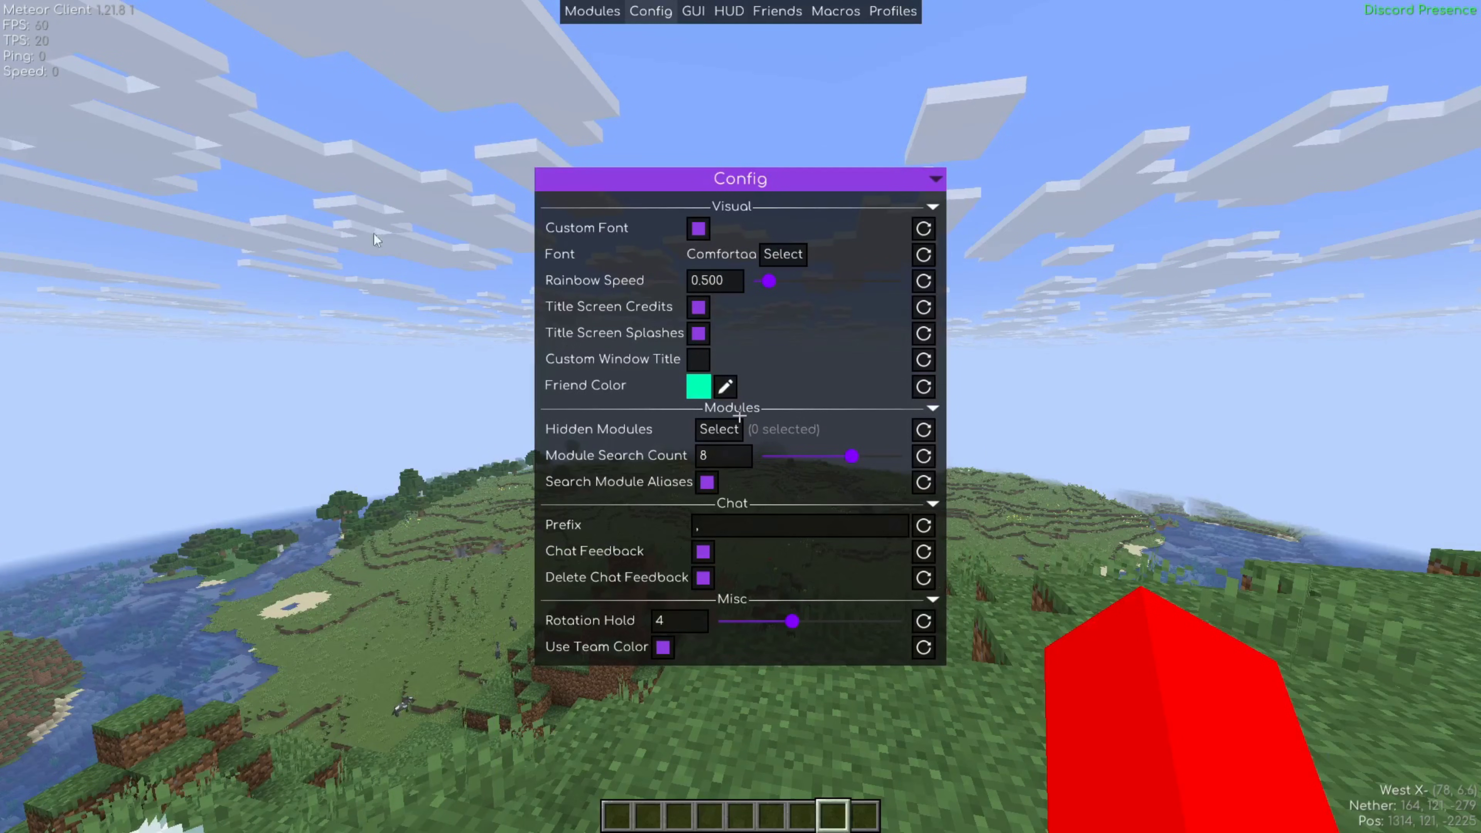
left_click(692, 14)
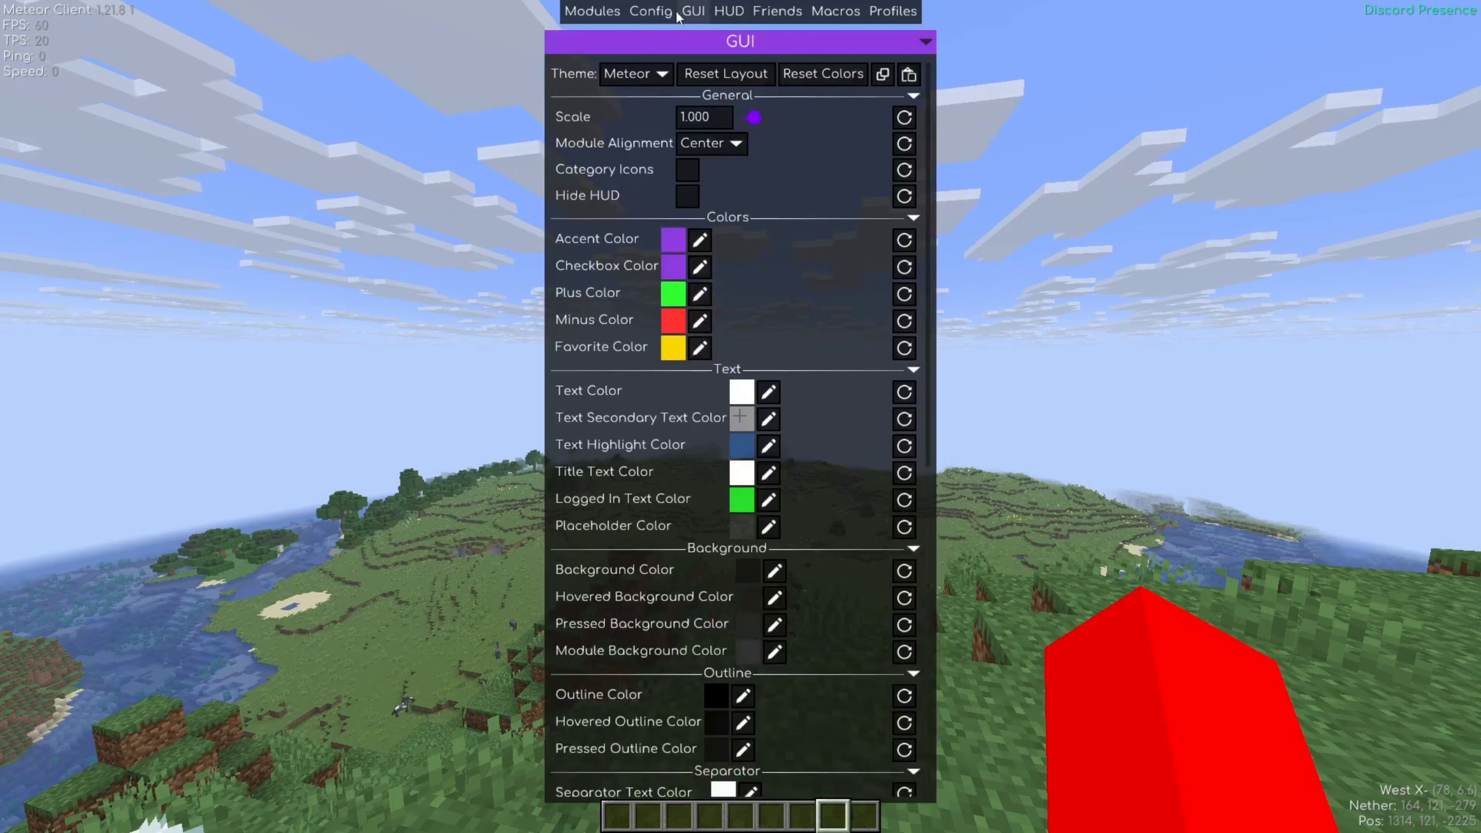
scroll(857, 310, "down", 10)
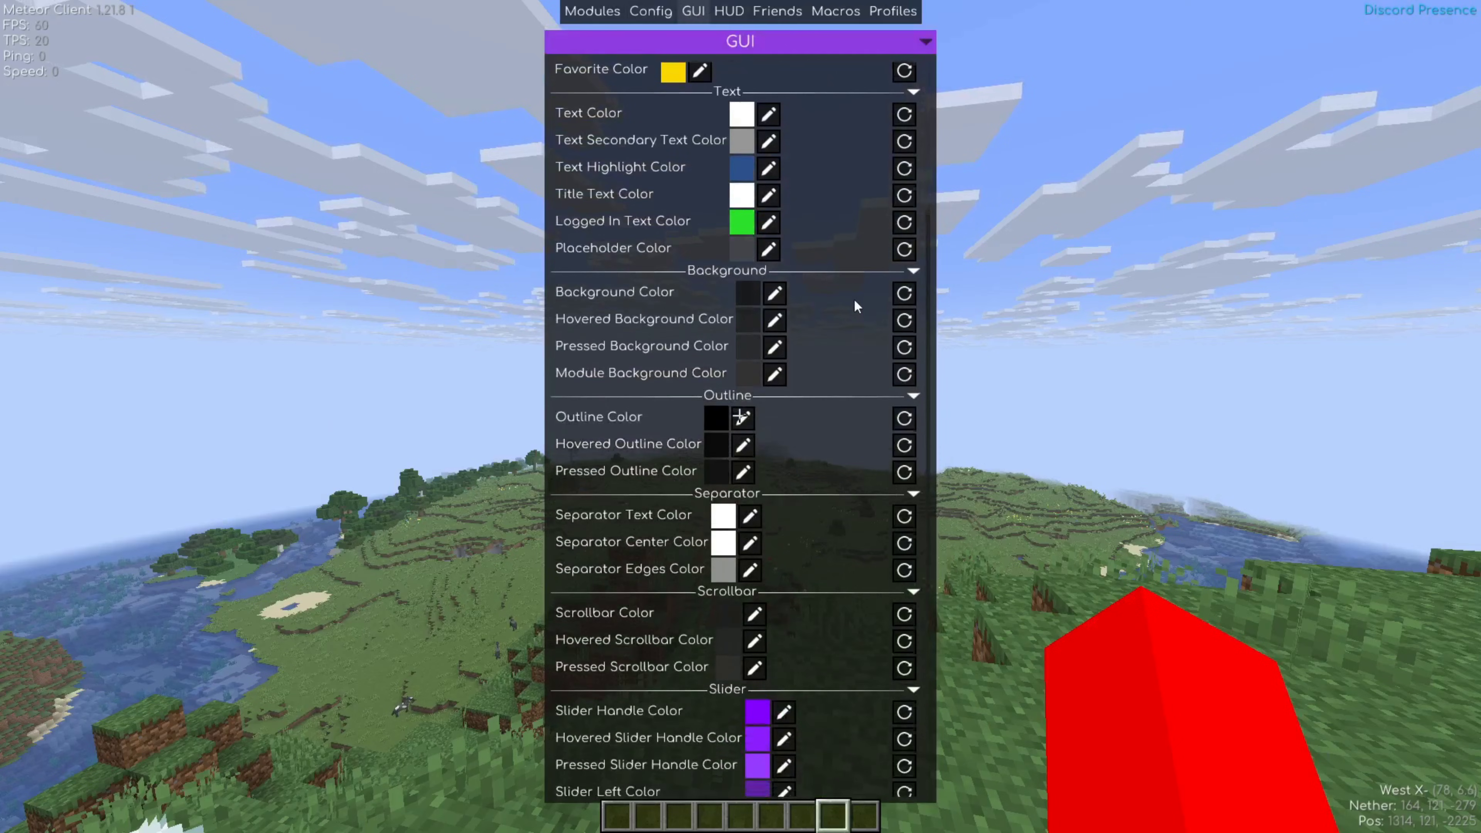
scroll(852, 294, "down", 5)
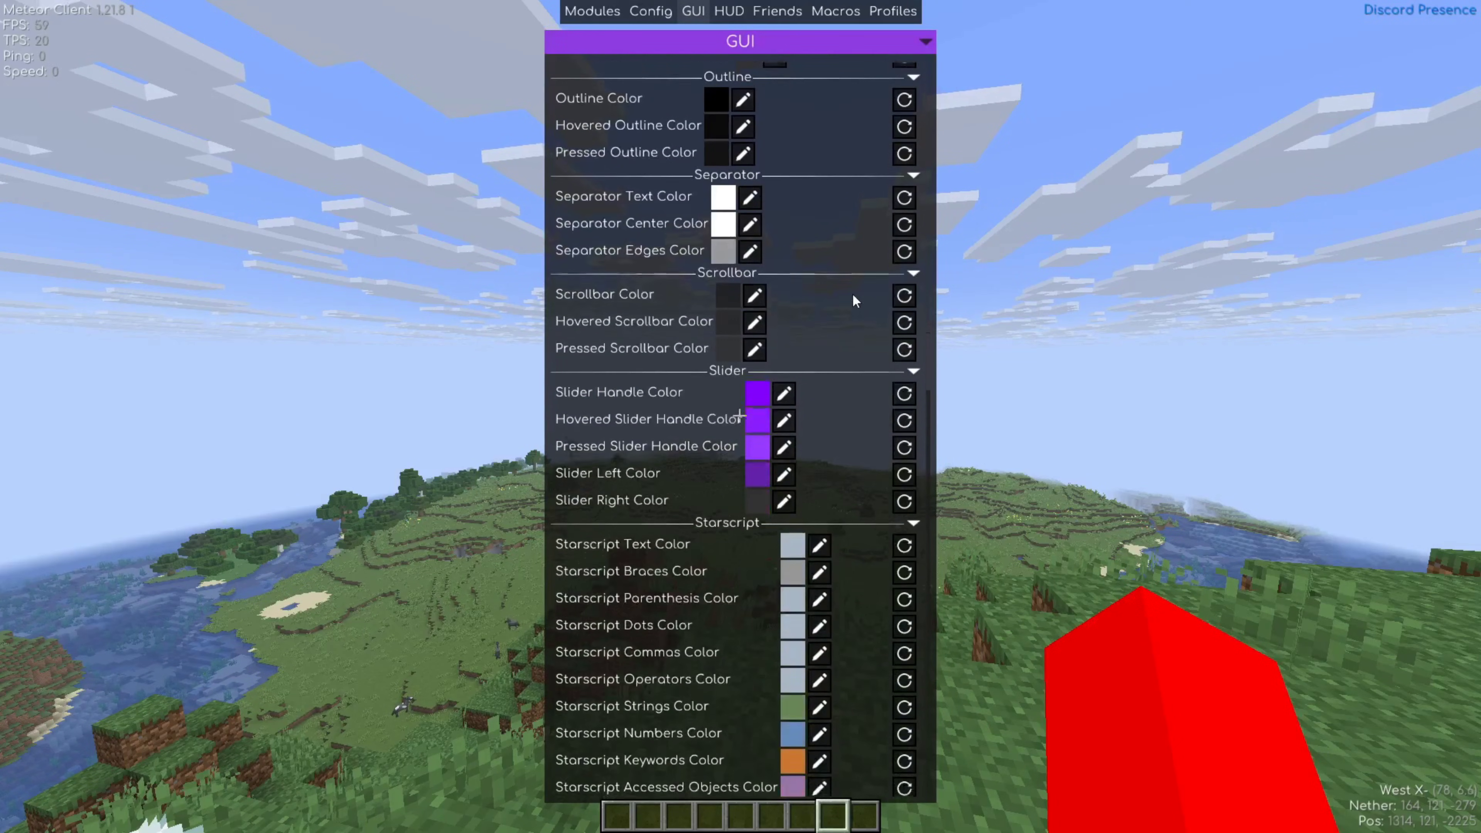
Step: Review the HUD settings, open the HUD editor with its list of addable elements, and return to the HUD settings
left_click(730, 12)
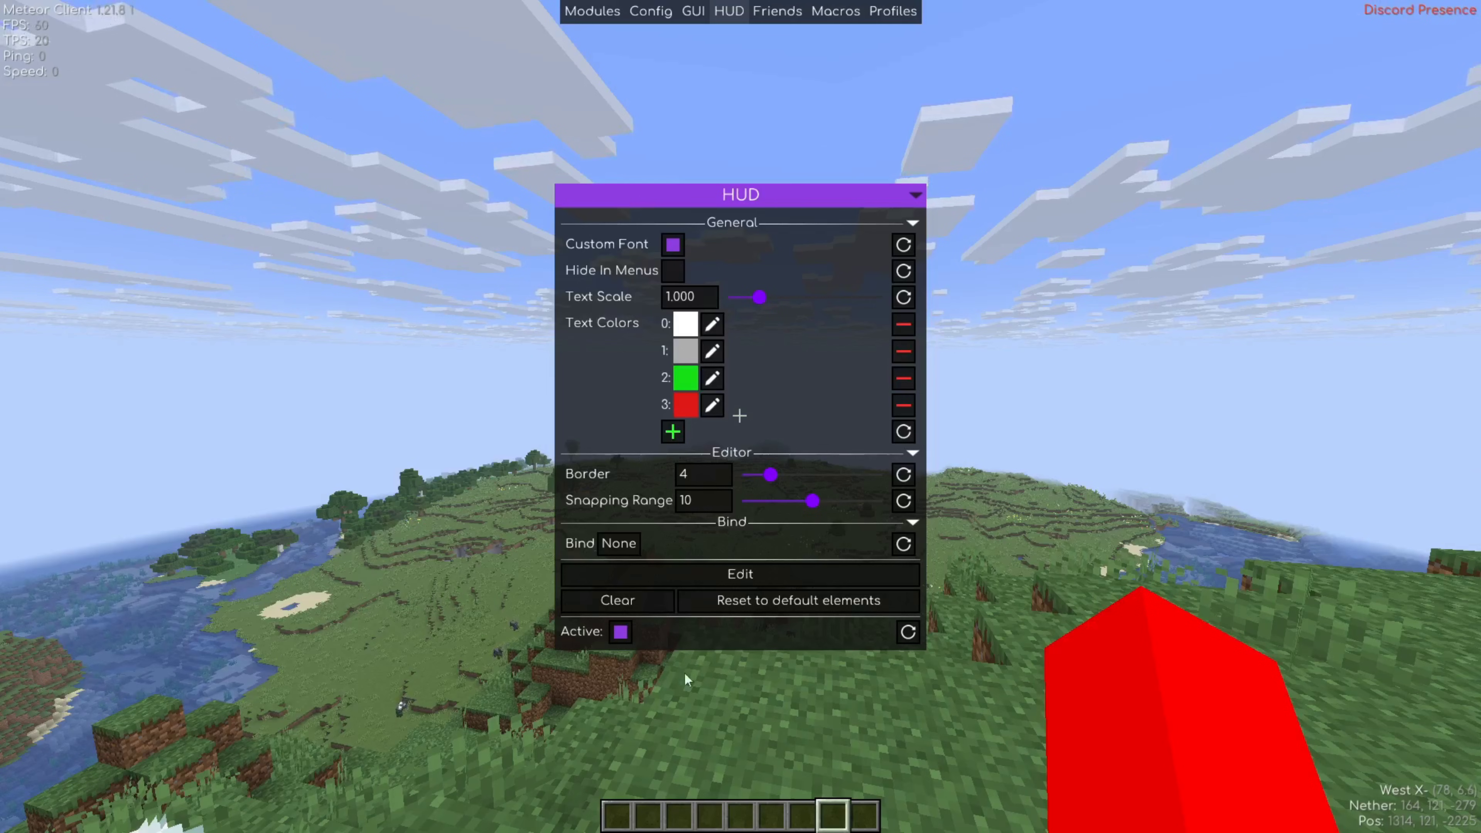
left_click(622, 639)
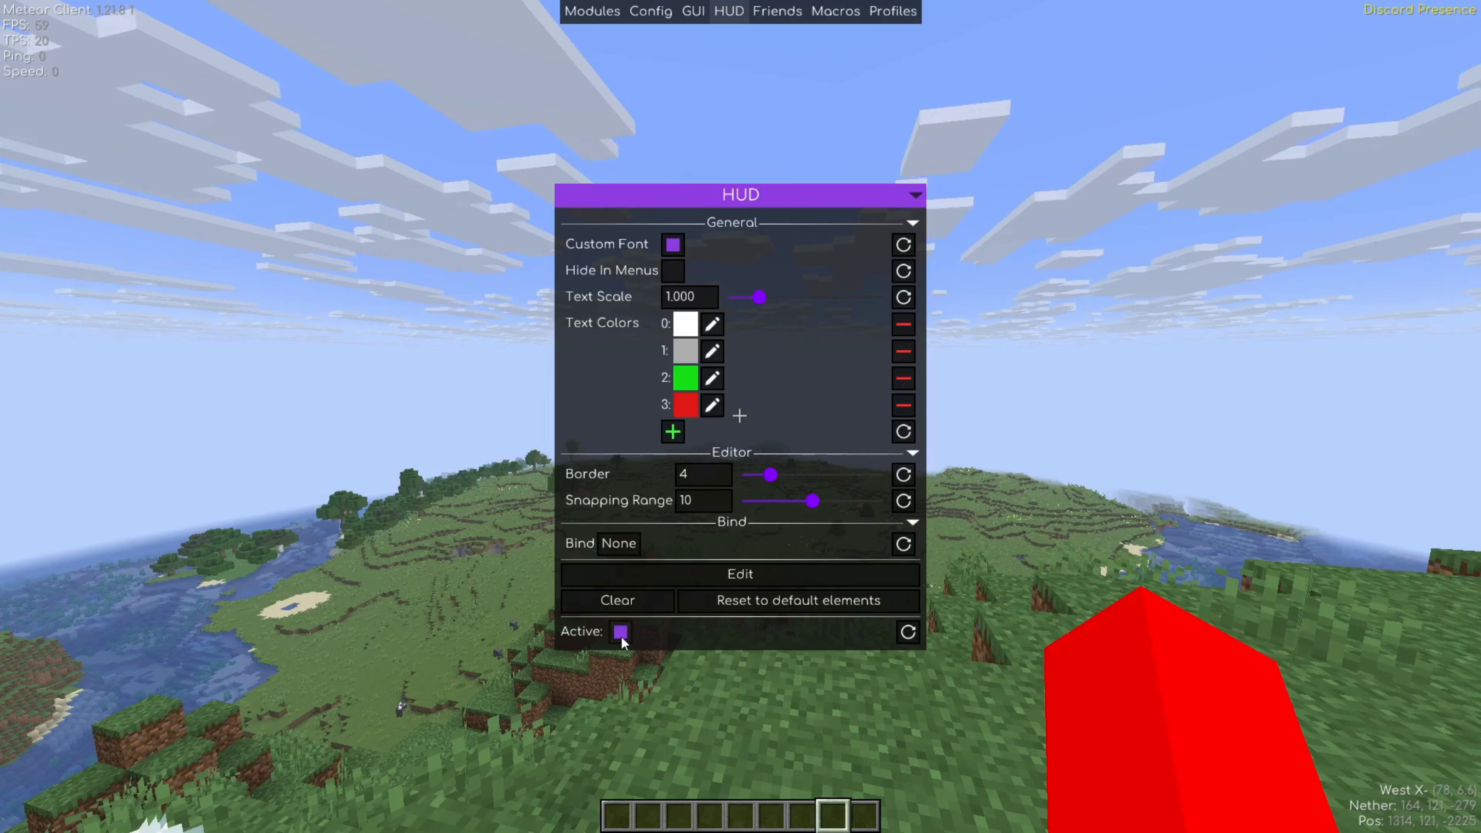
left_click(766, 577)
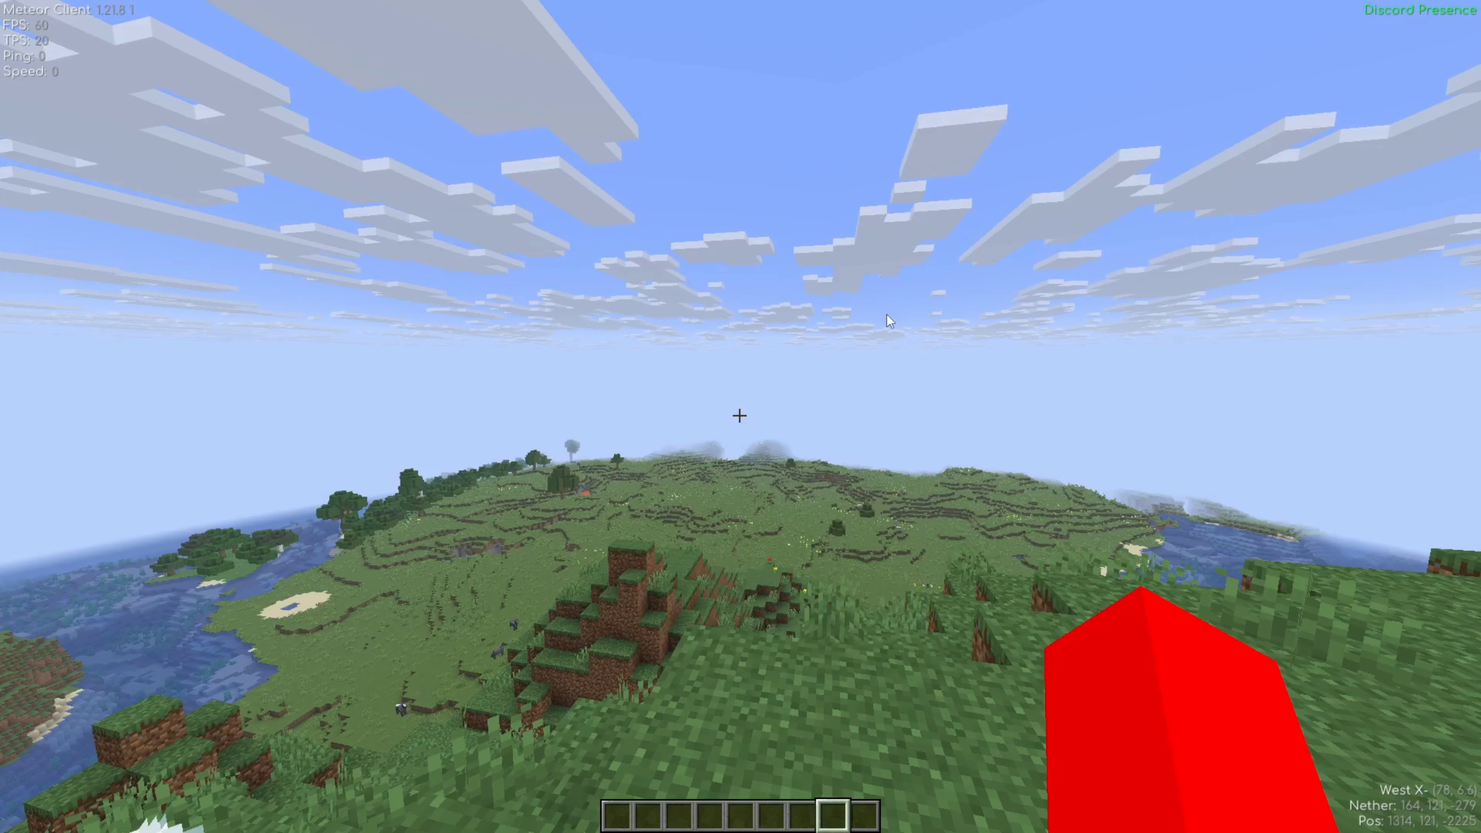
mouse_move(25, 74)
left_mouse_down()
mouse_move(50, 96)
mouse_move(24, 75)
left_mouse_up()
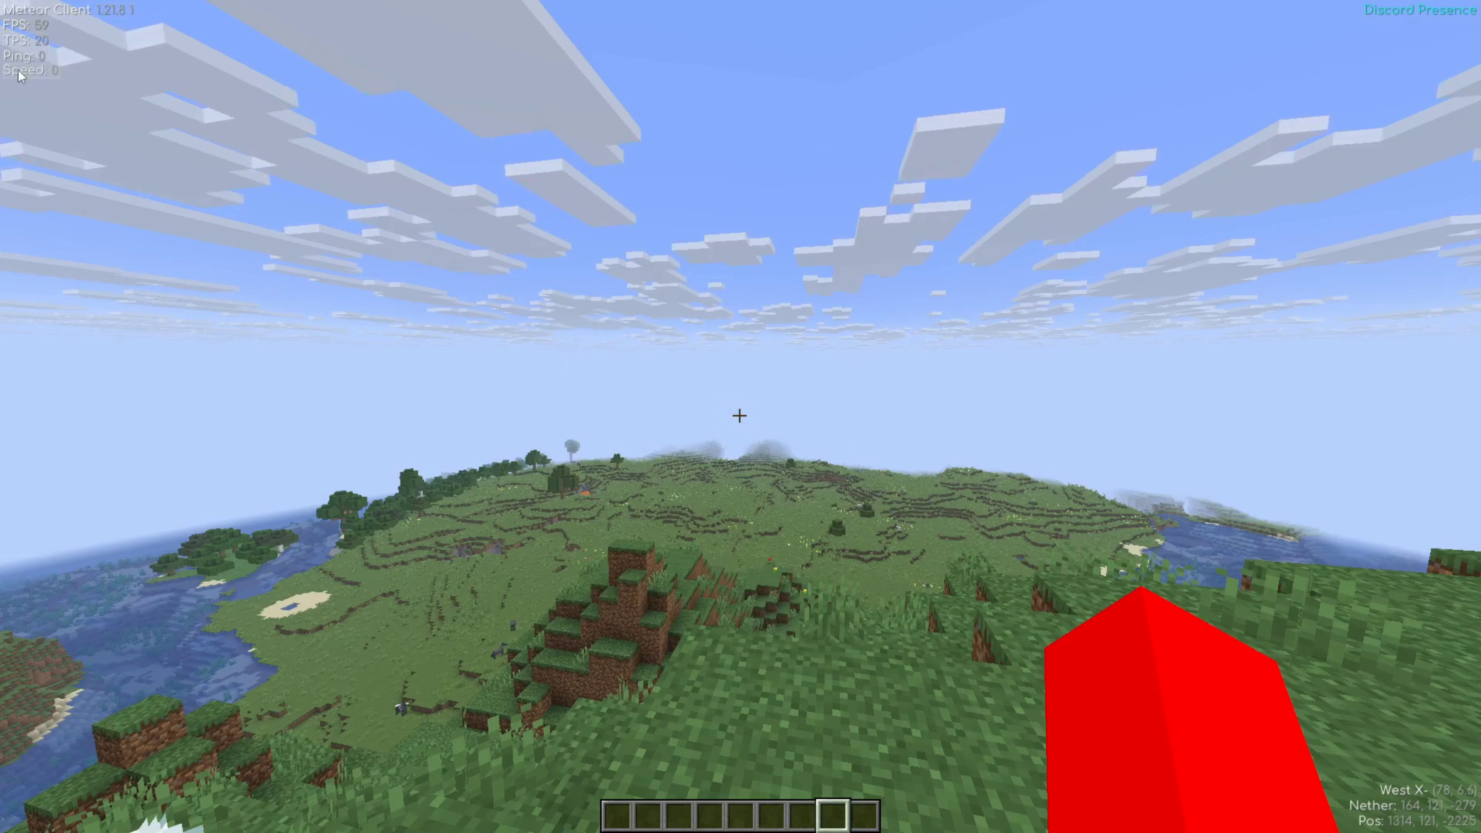
right_click(700, 219)
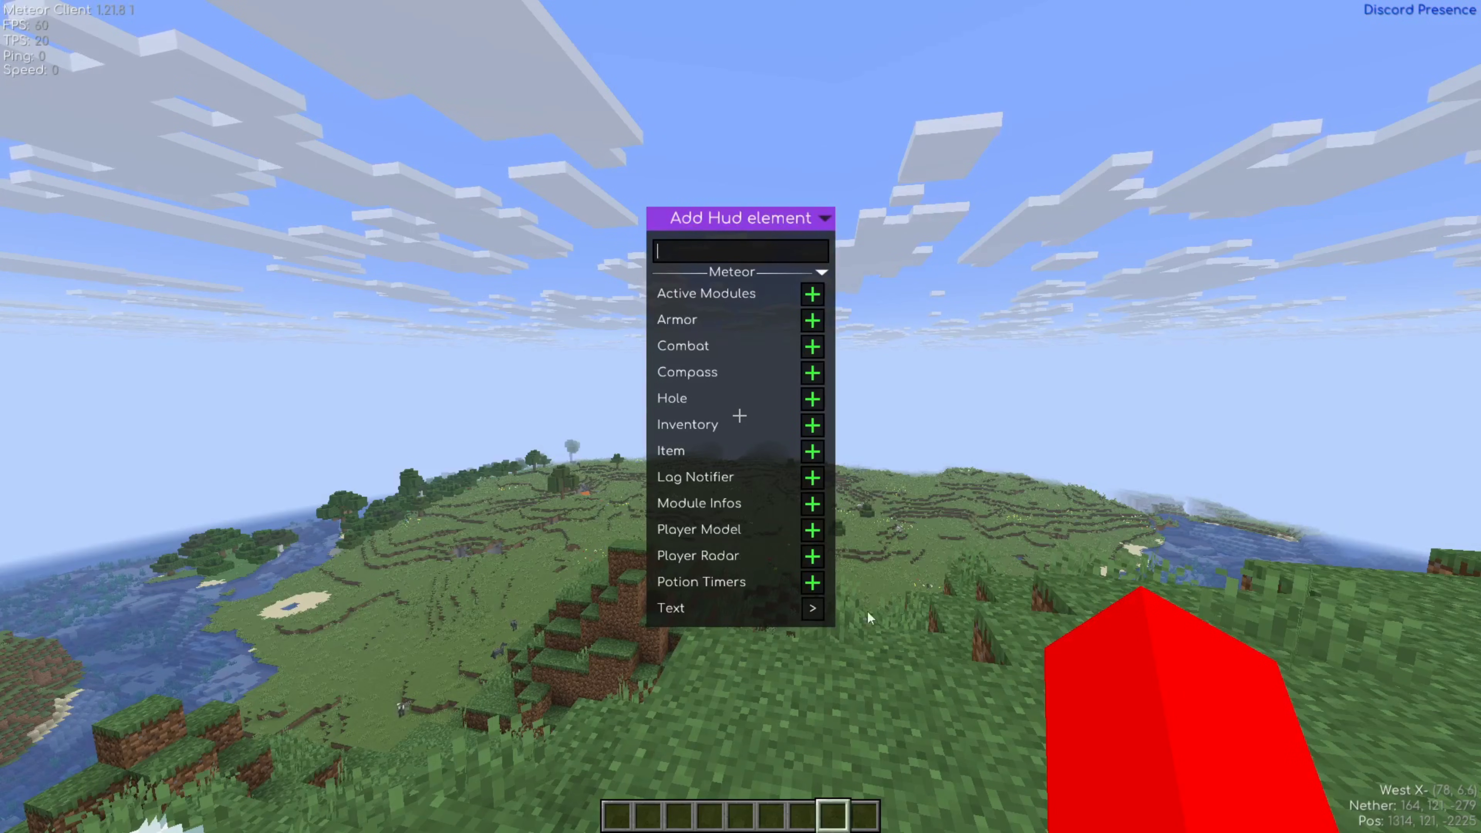
key("Escape")
key("Escape")
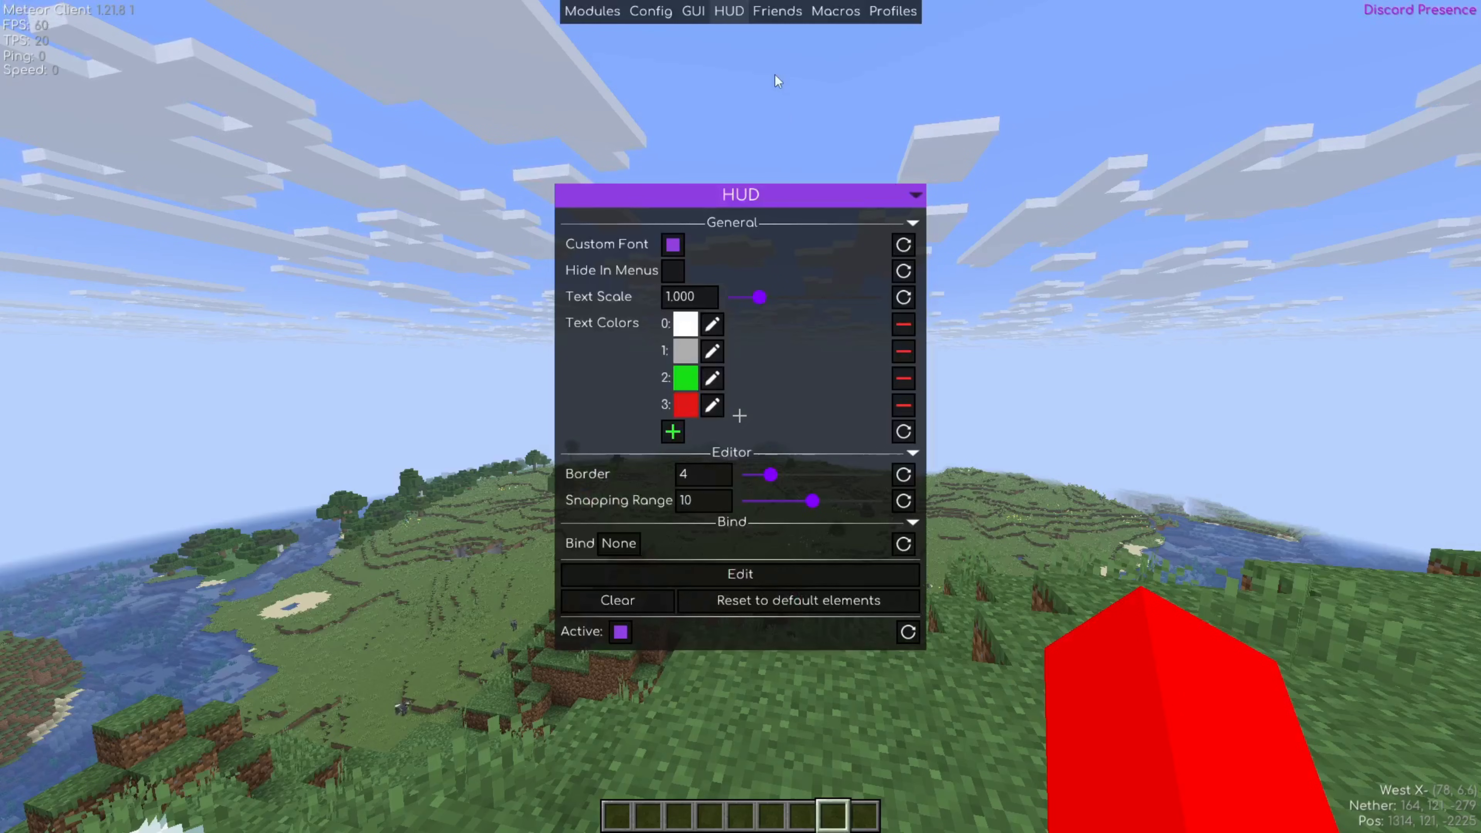
Step: View the Friends, Macros and Profiles pages, return to the Modules page, and close the client menu
left_click(778, 12)
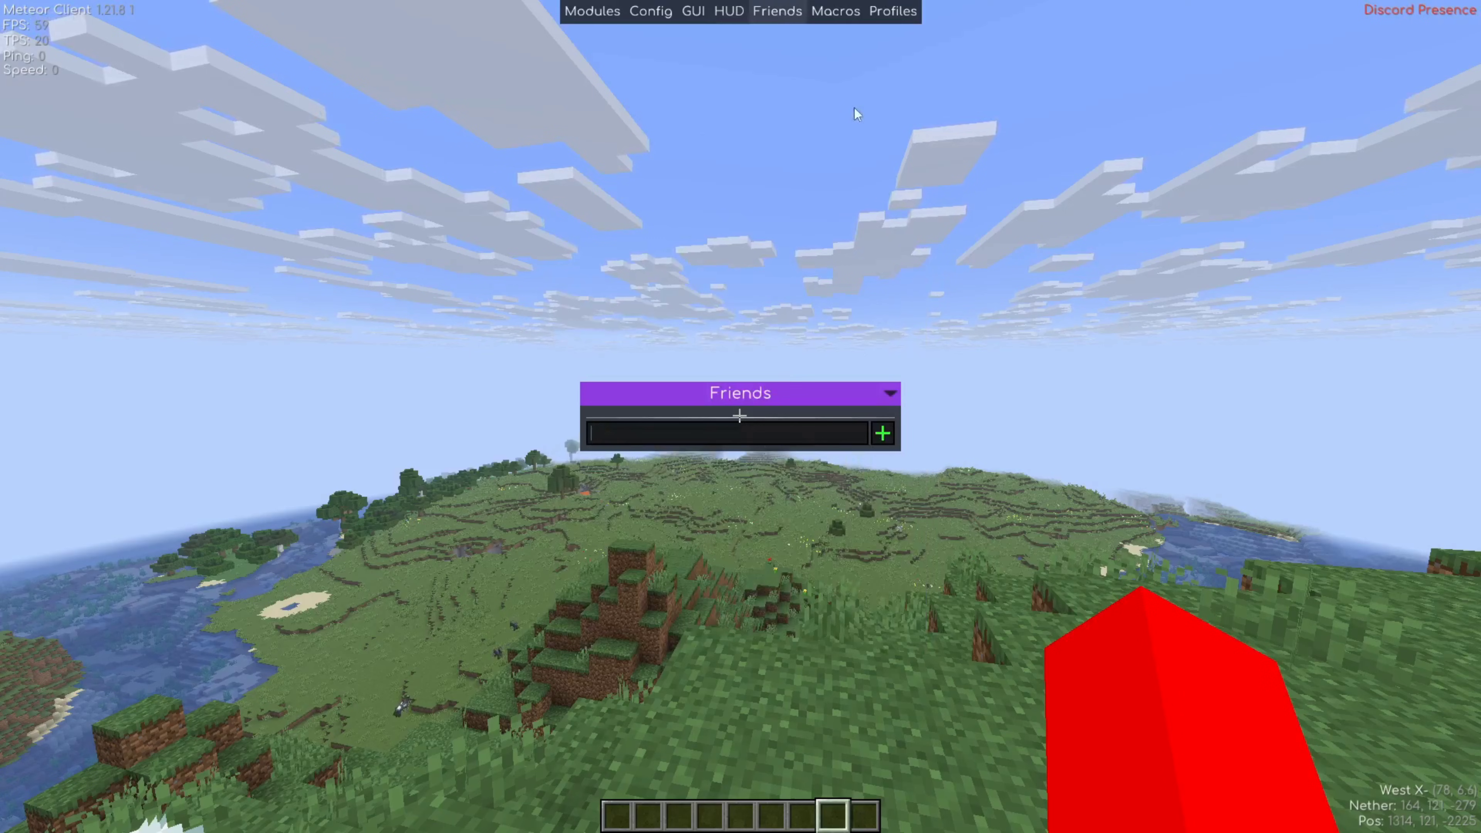
left_click(836, 12)
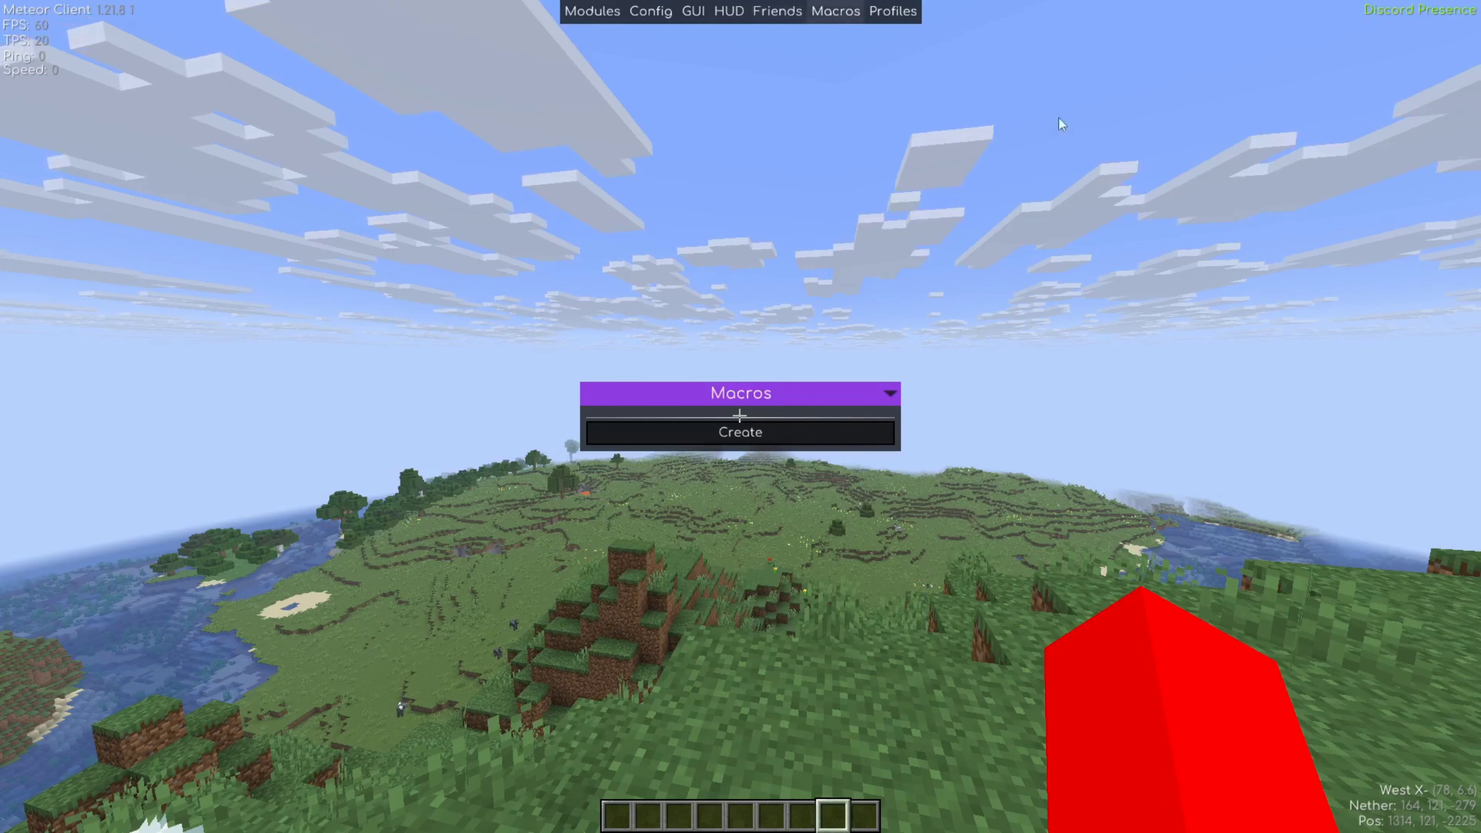
left_click(903, 8)
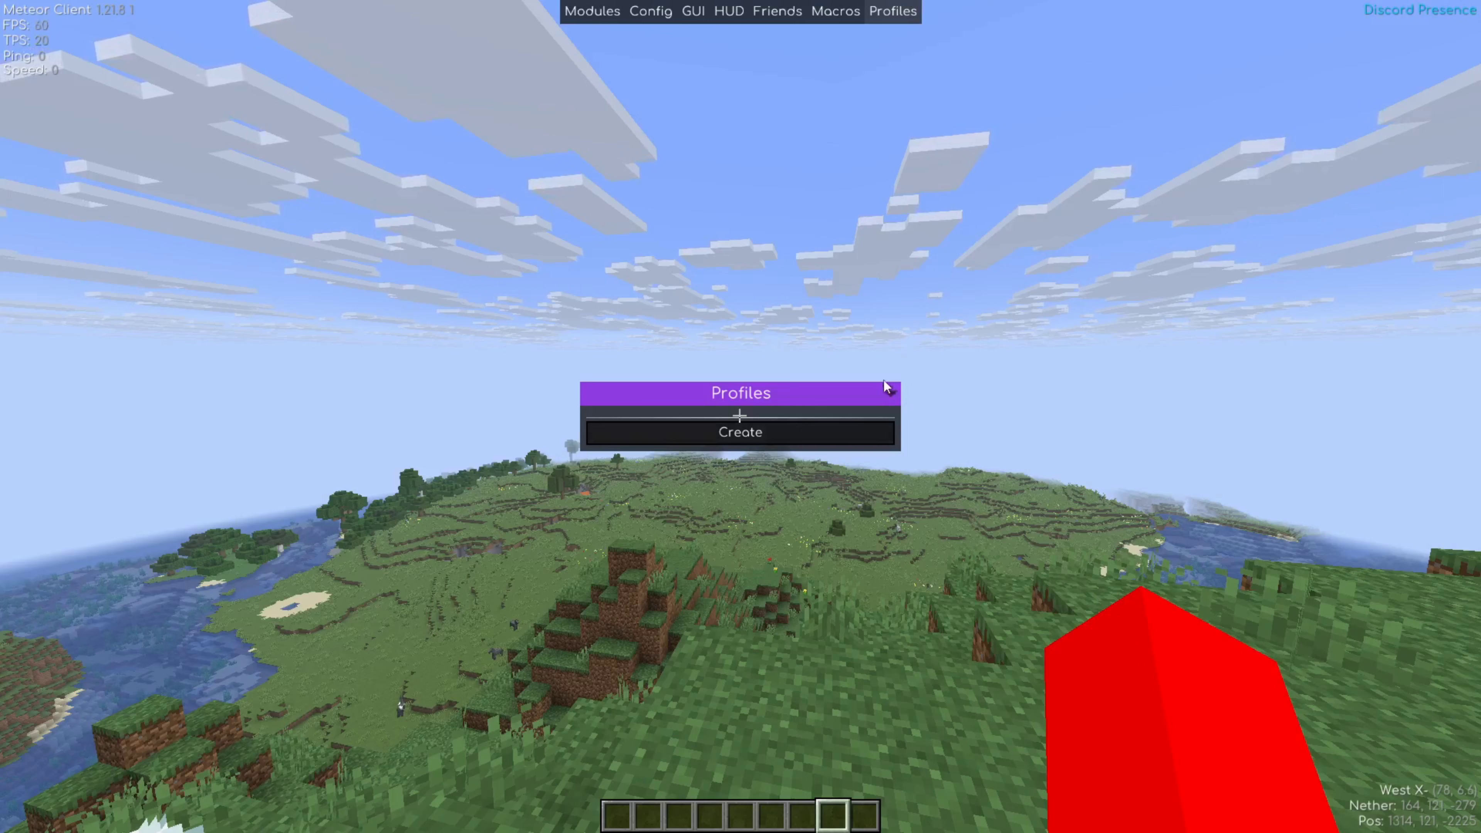
left_click(590, 12)
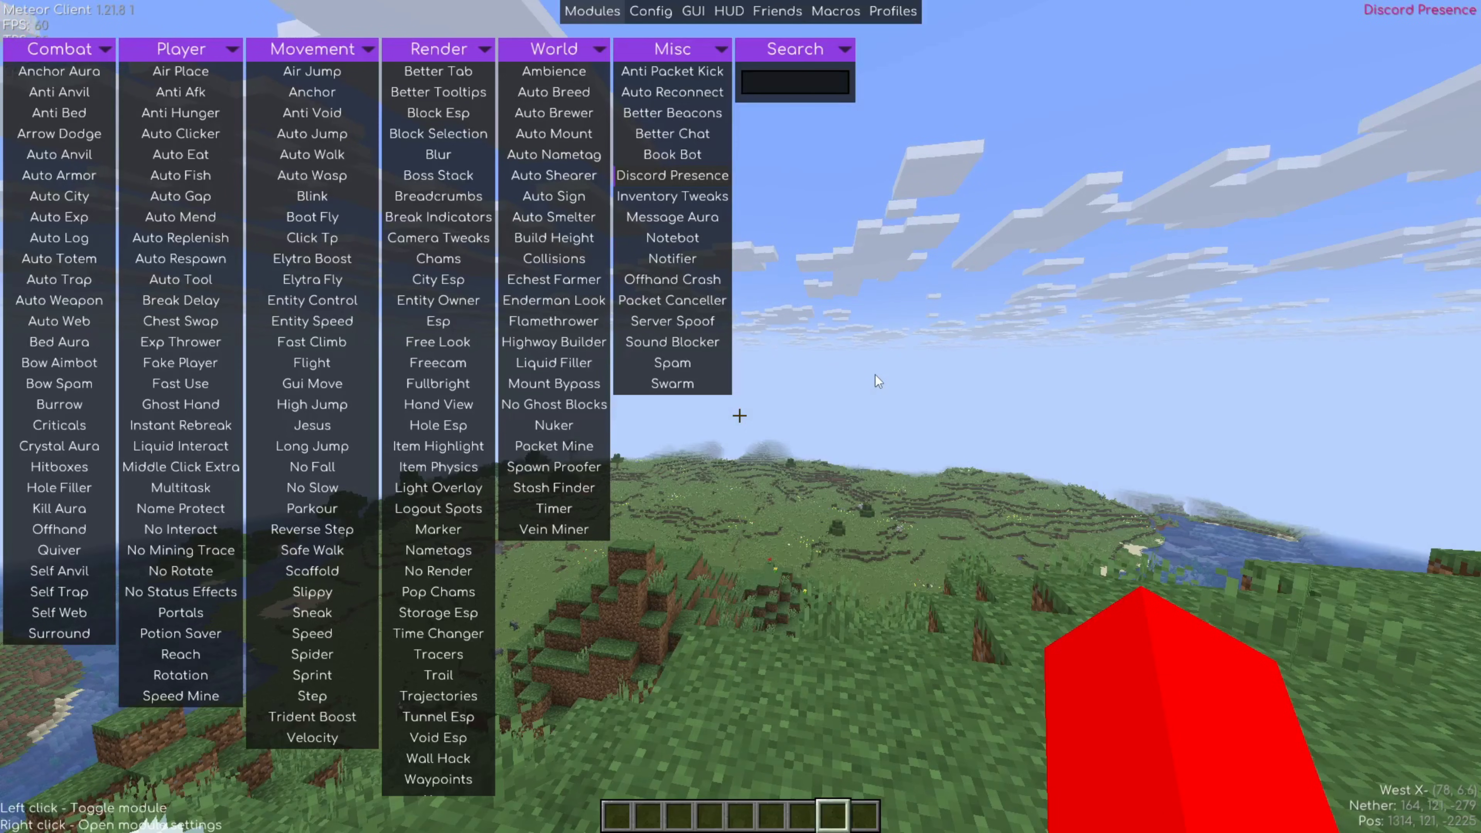
key("Escape")
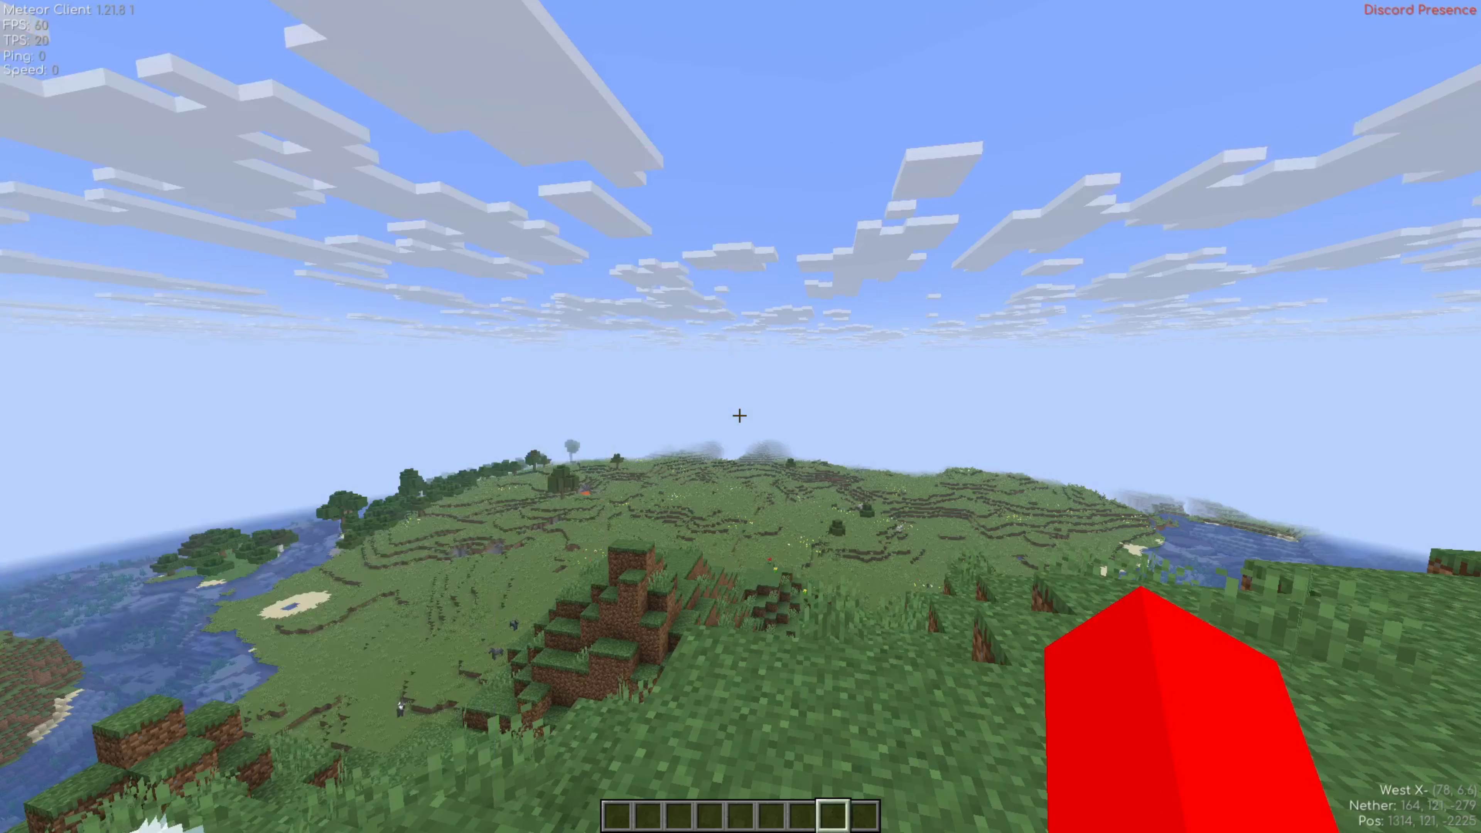
Step: Enter the "." command prefix in the chat and browse the suggested Meteor commands
key("t")
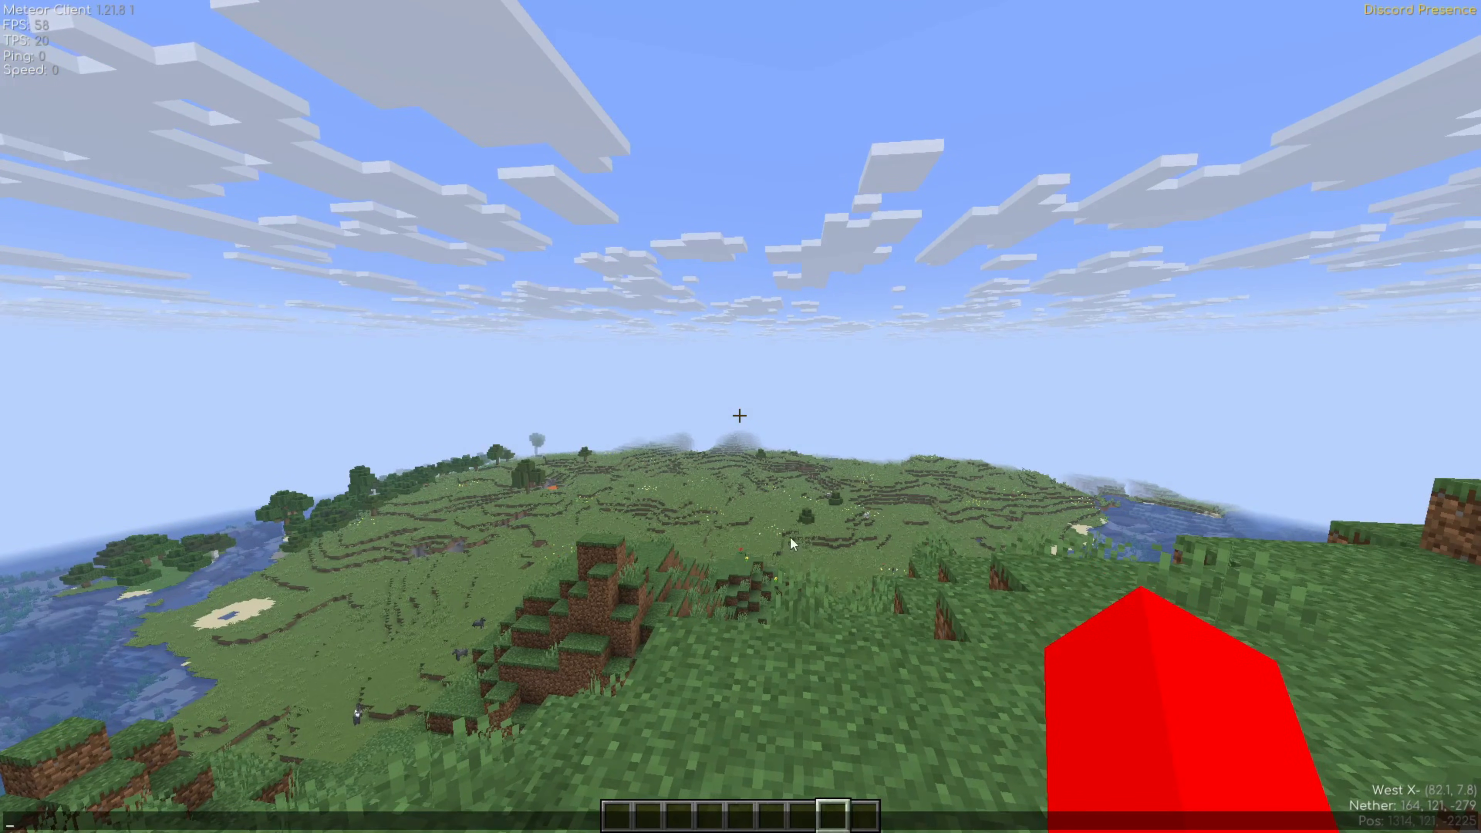
key("Escape")
type("t")
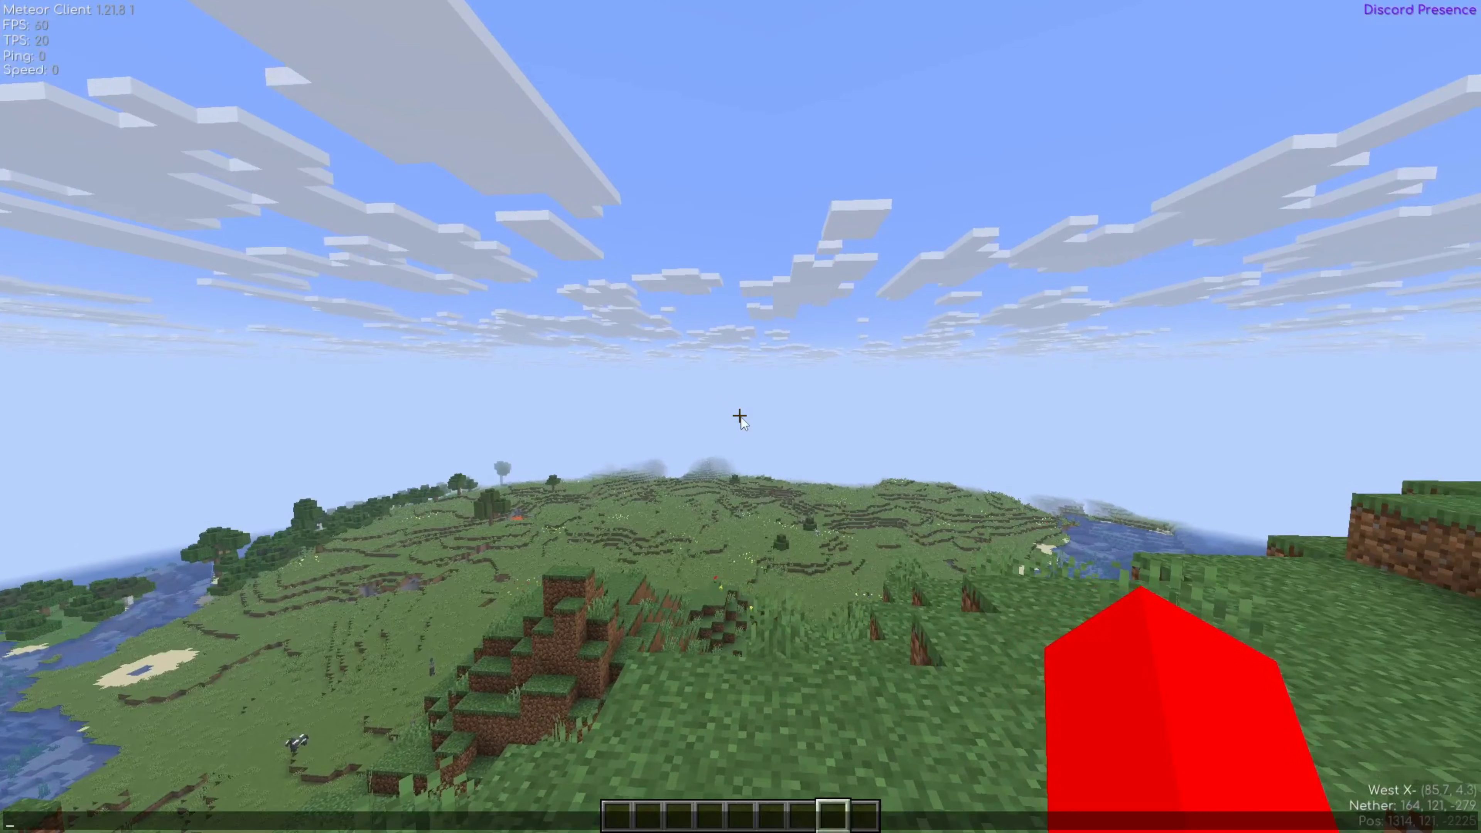
type(".")
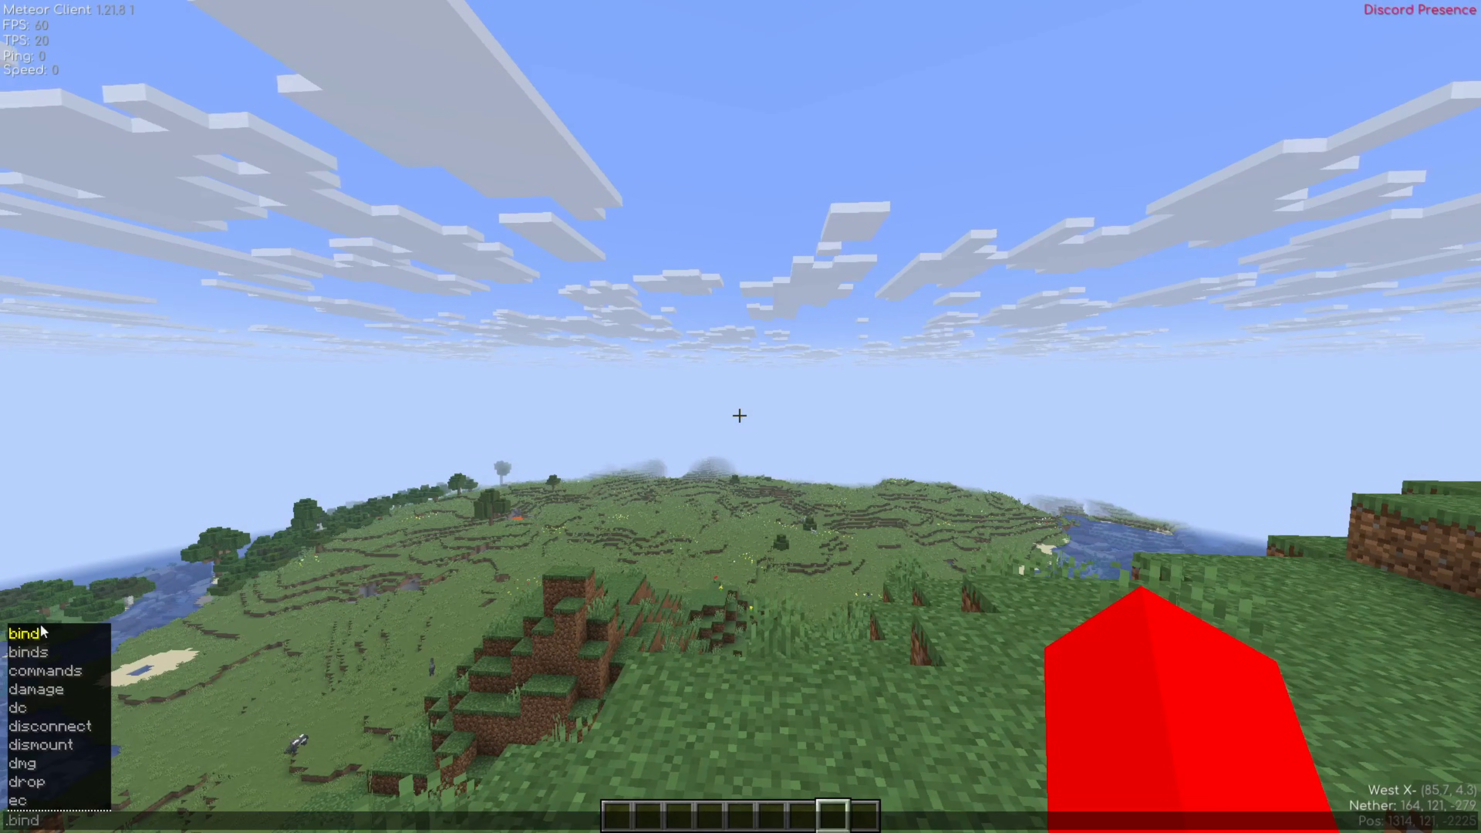
scroll(54, 644, "down", 8)
scroll(56, 650, "up", 8)
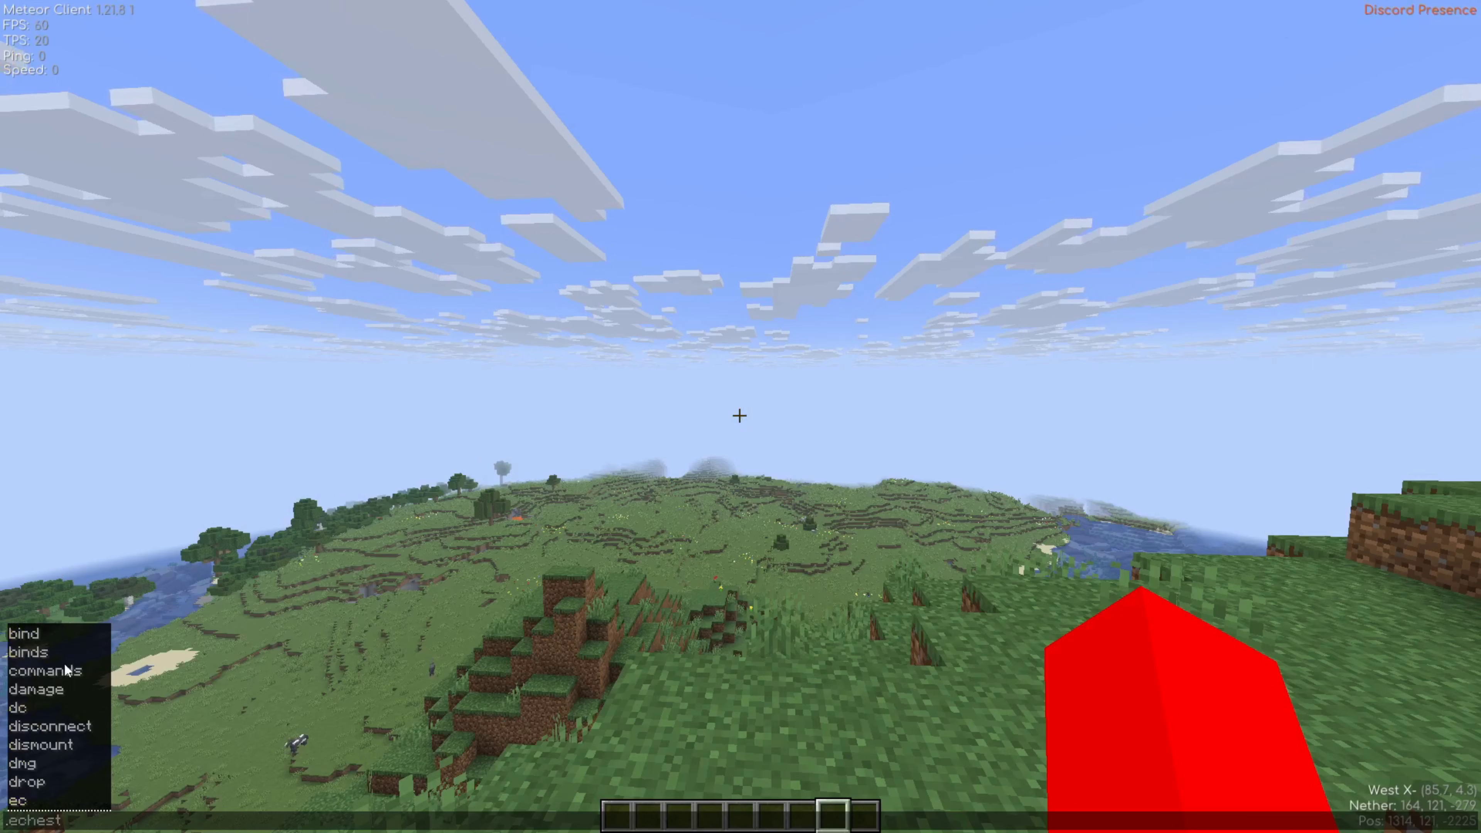
Step: Enter the .bind command in the chat, browse the suggested module names, and leave the chat without binding a module
type("bind")
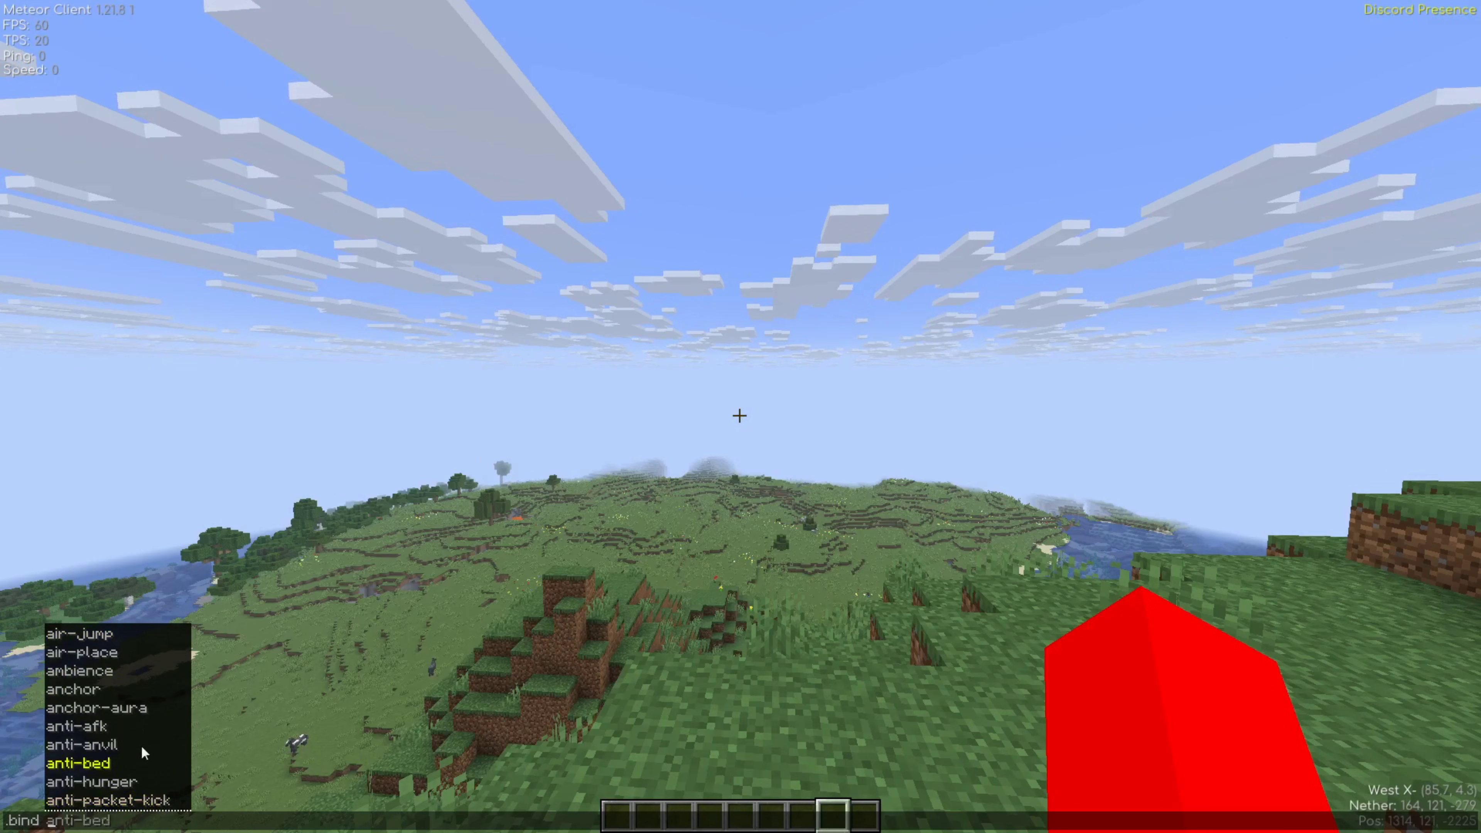
scroll(144, 752, "down", 12)
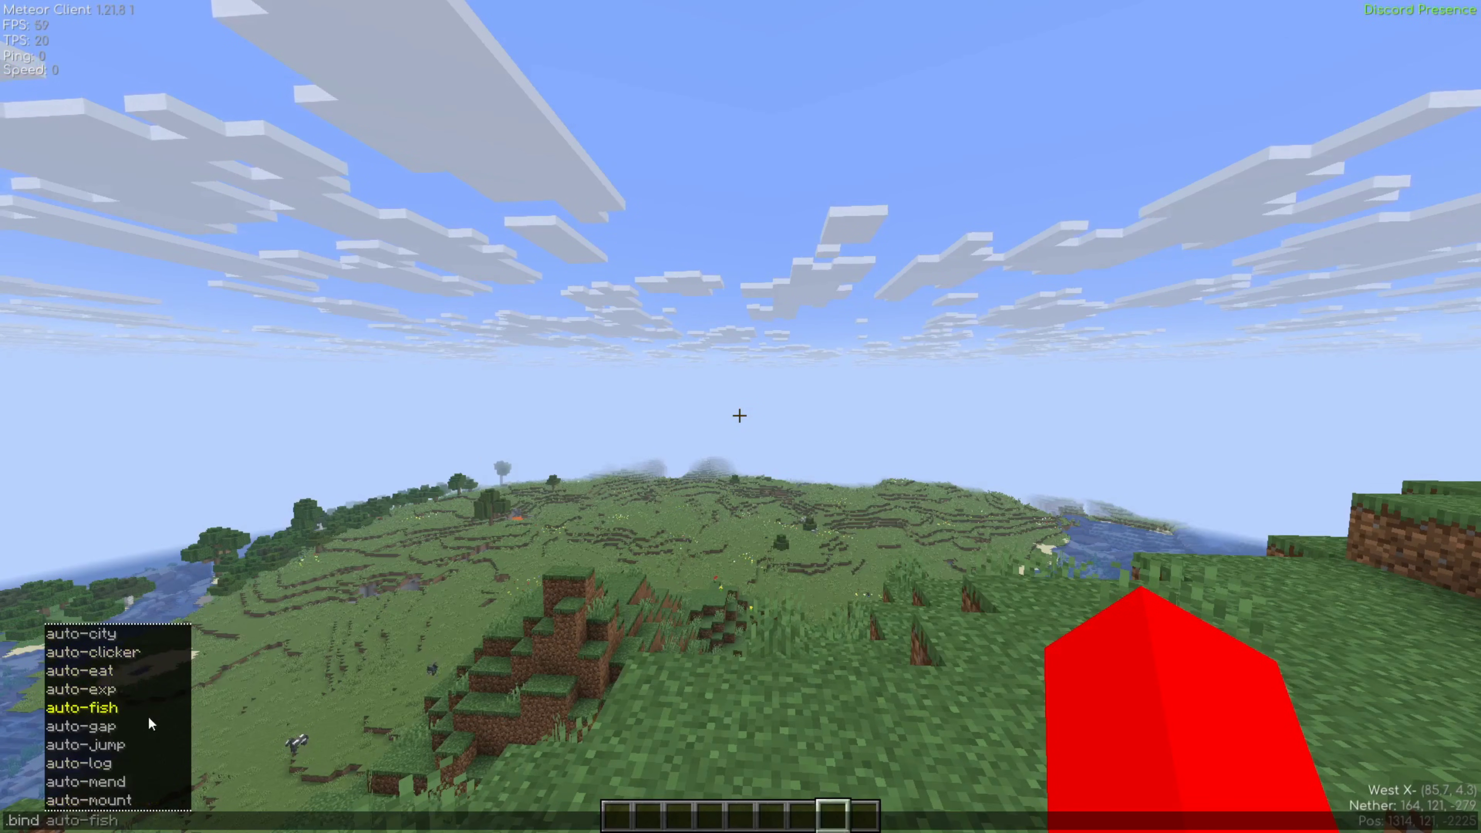
scroll(148, 715, "down", 2)
key("Tab")
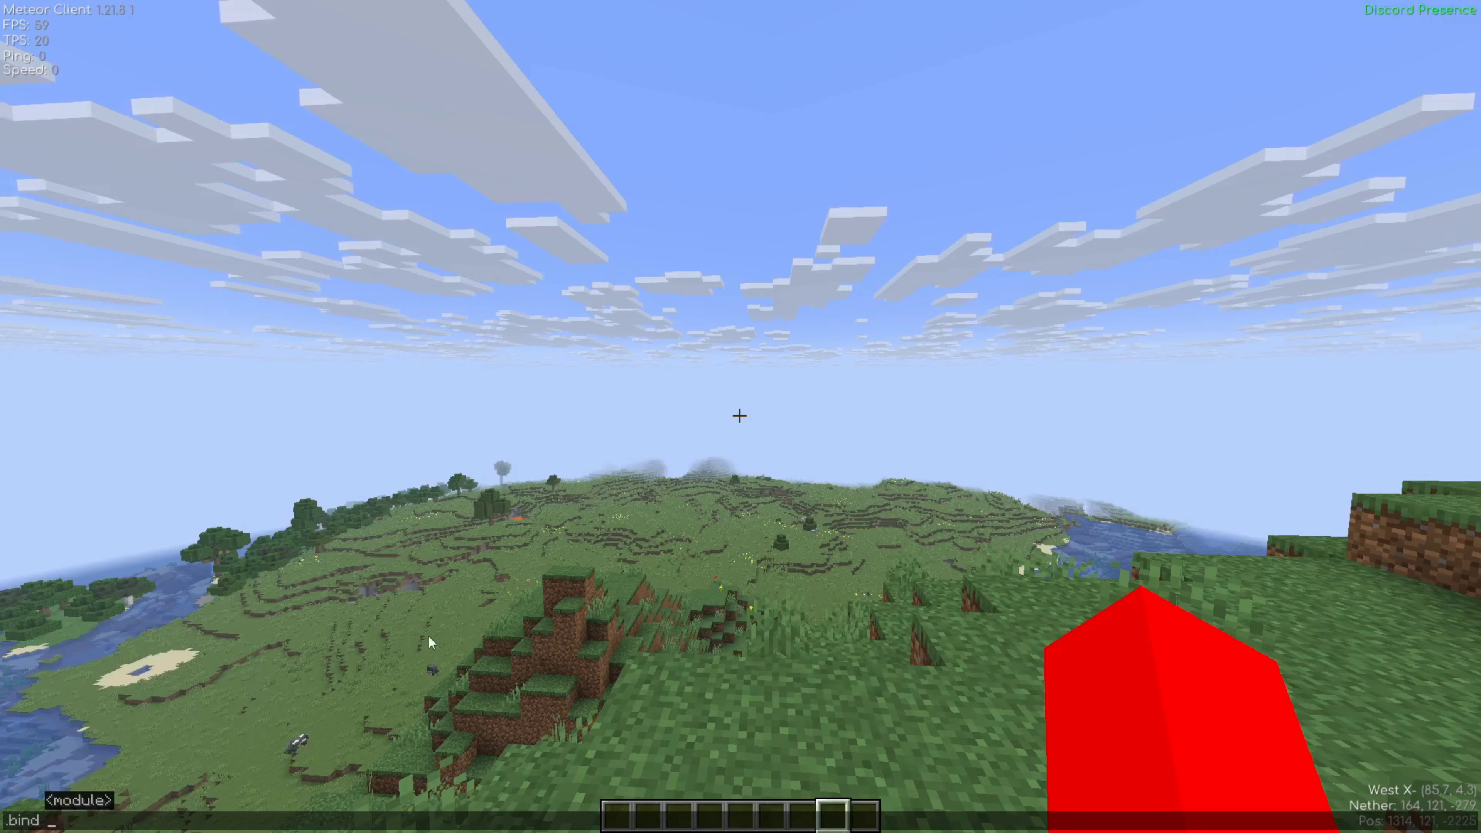
key("Return")
Step: Run the .help command in the chat, read its command list, and close the chat
type("t.help")
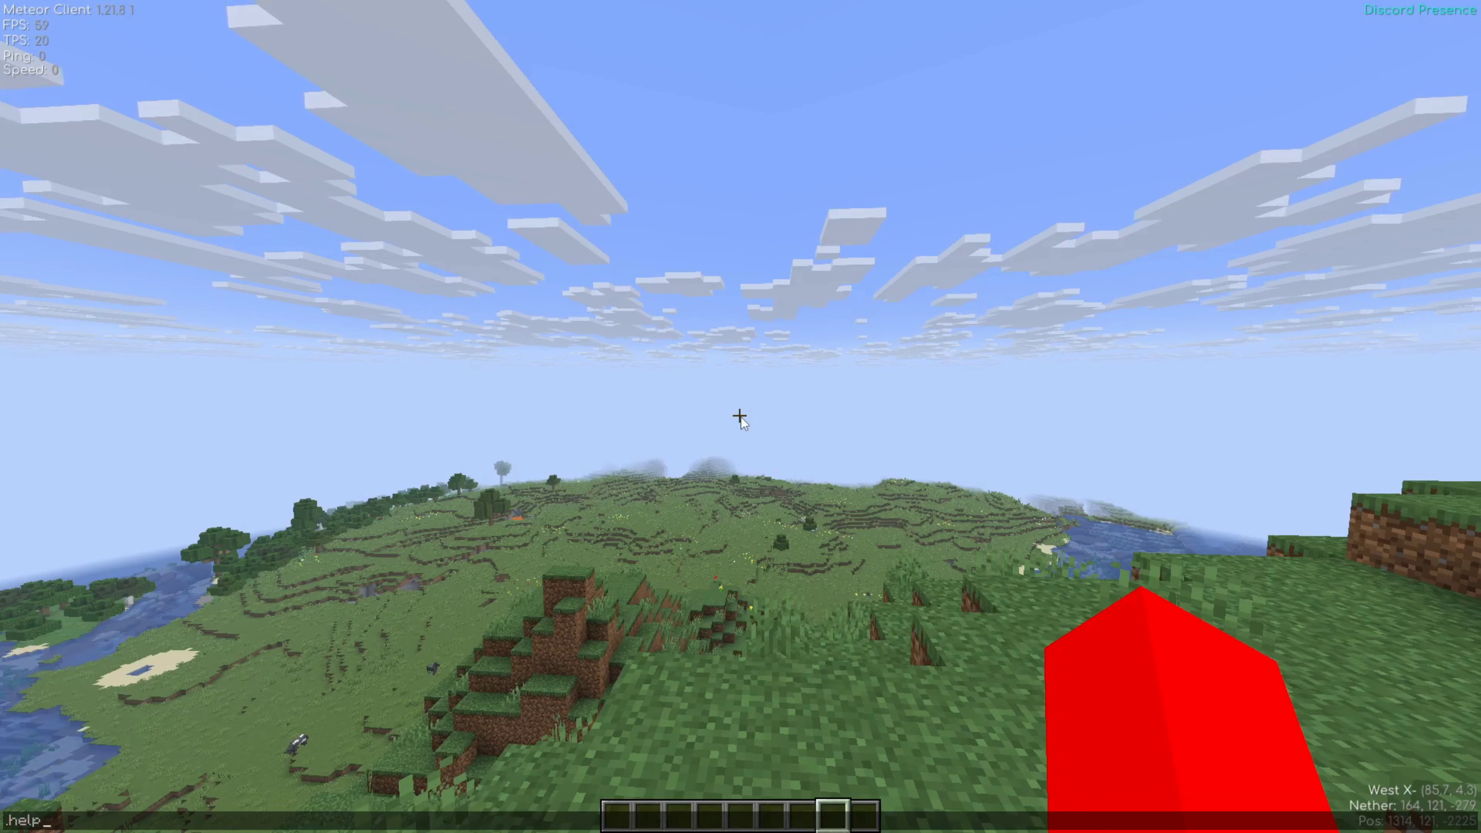
key("Return")
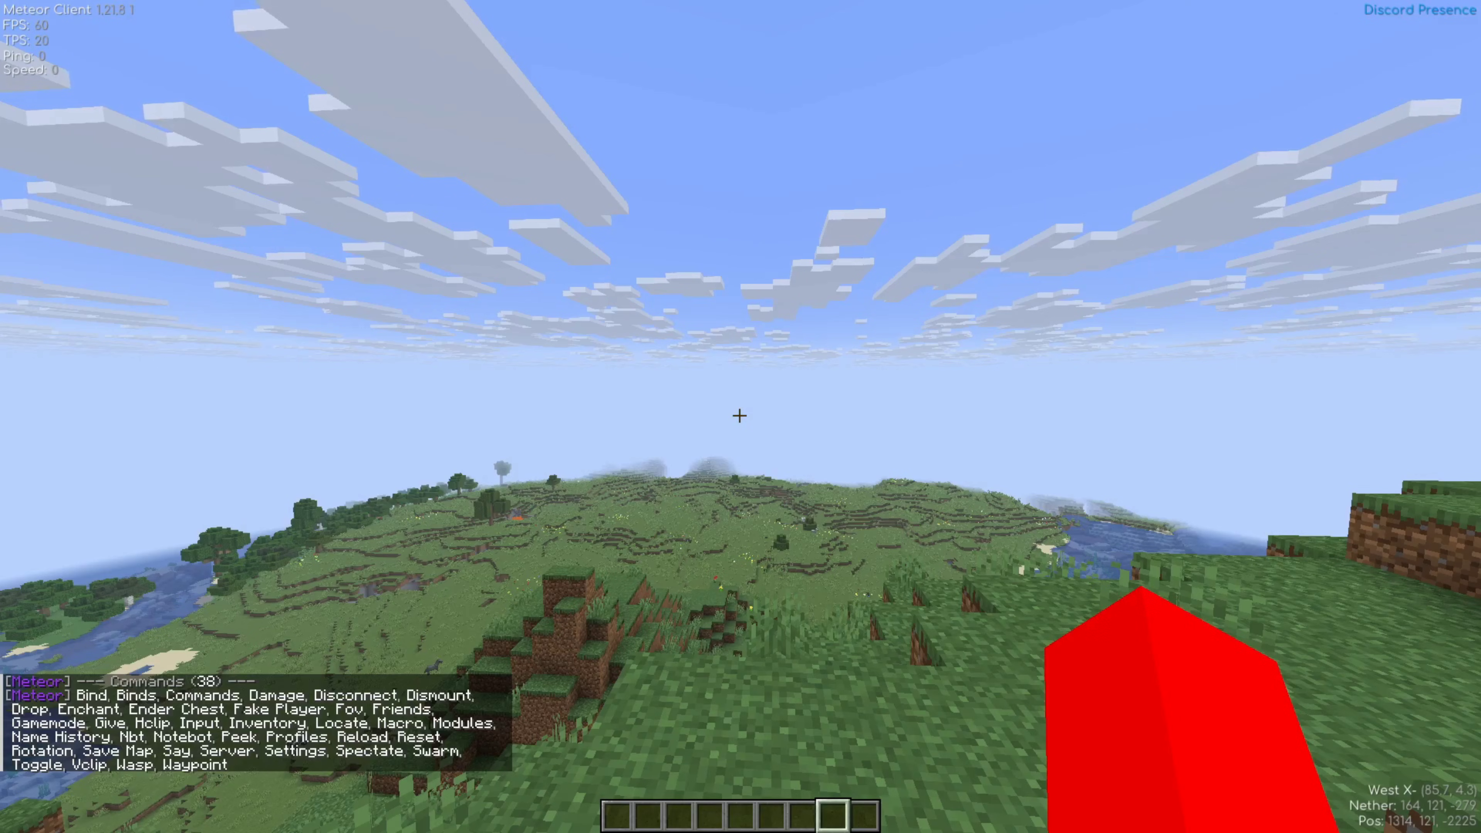
key("t")
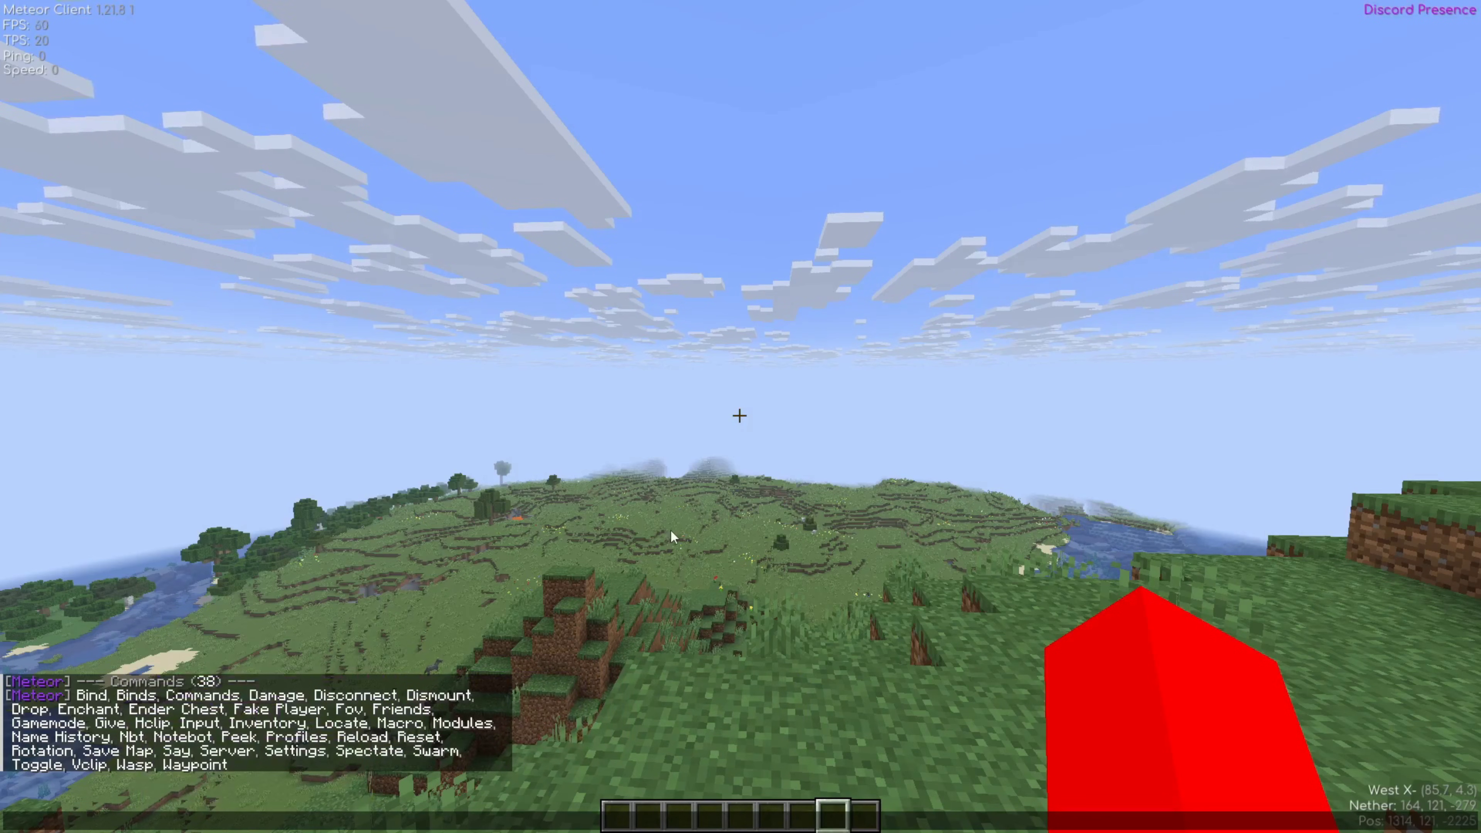
key("Escape")
Step: Switch to the front-facing third-person view and walk the character around the flowery hilltop
key("F5")
key("F5")
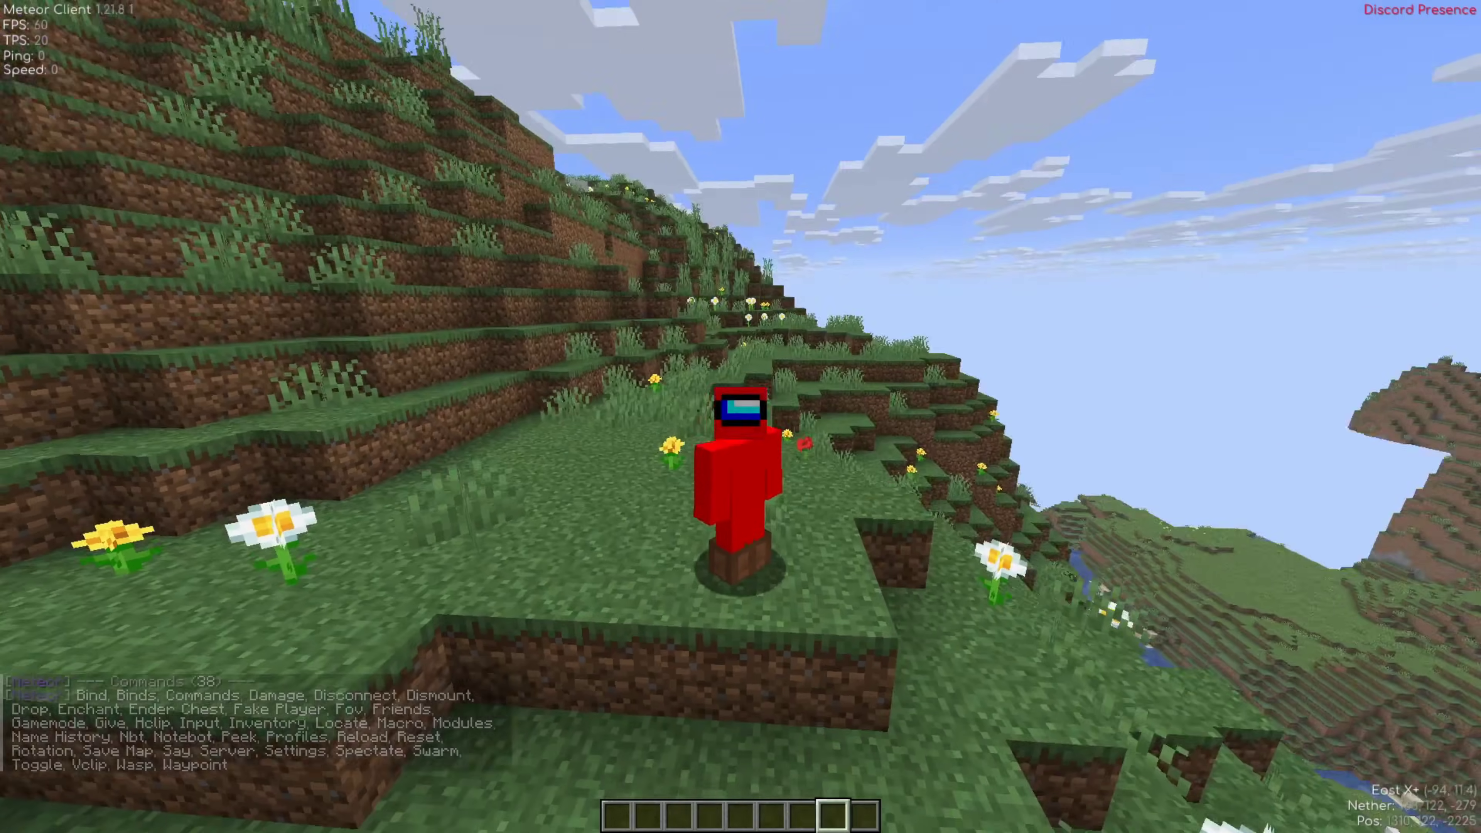
key("w")
key("space")
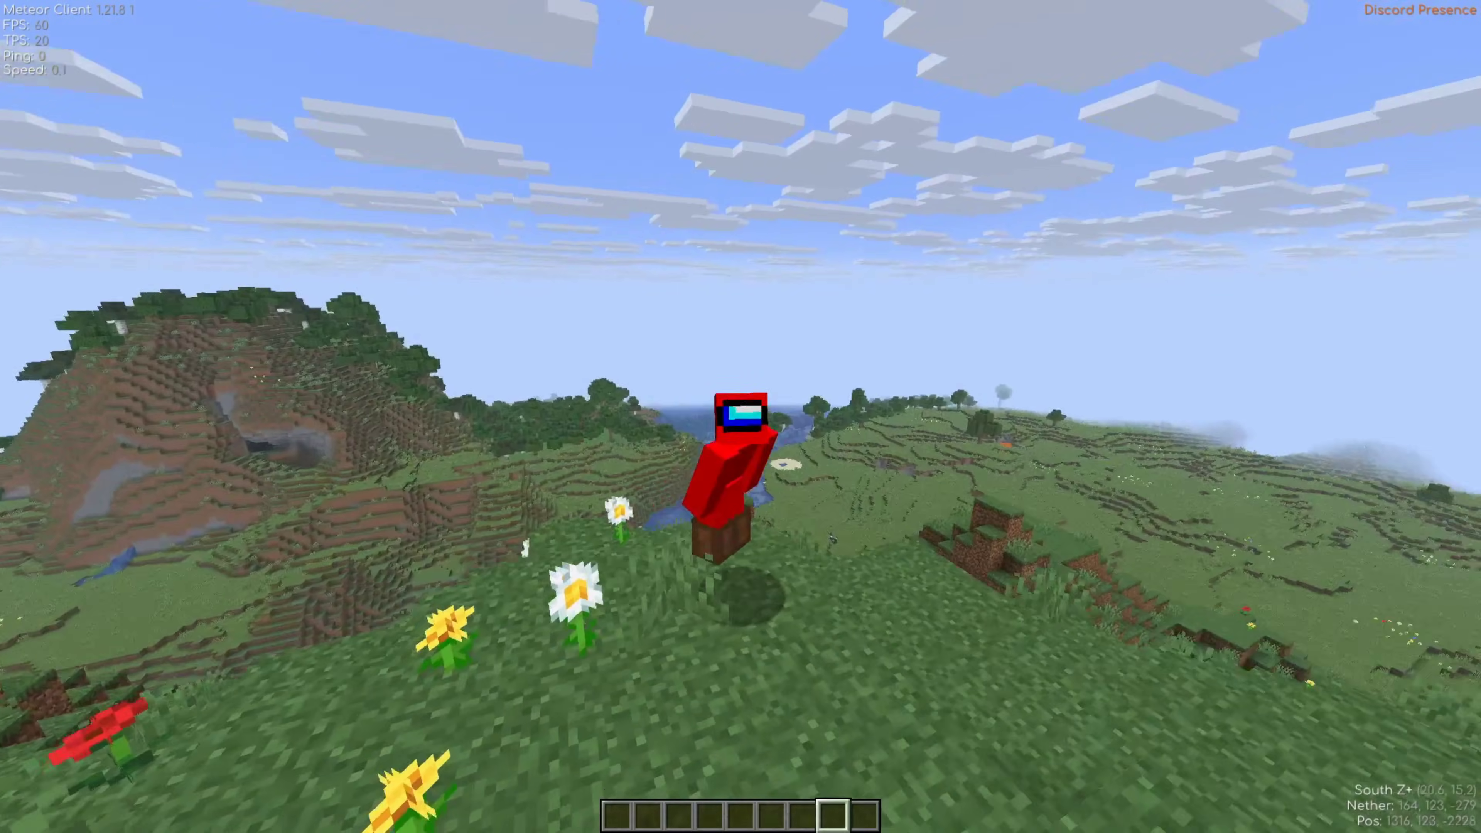
key("w")
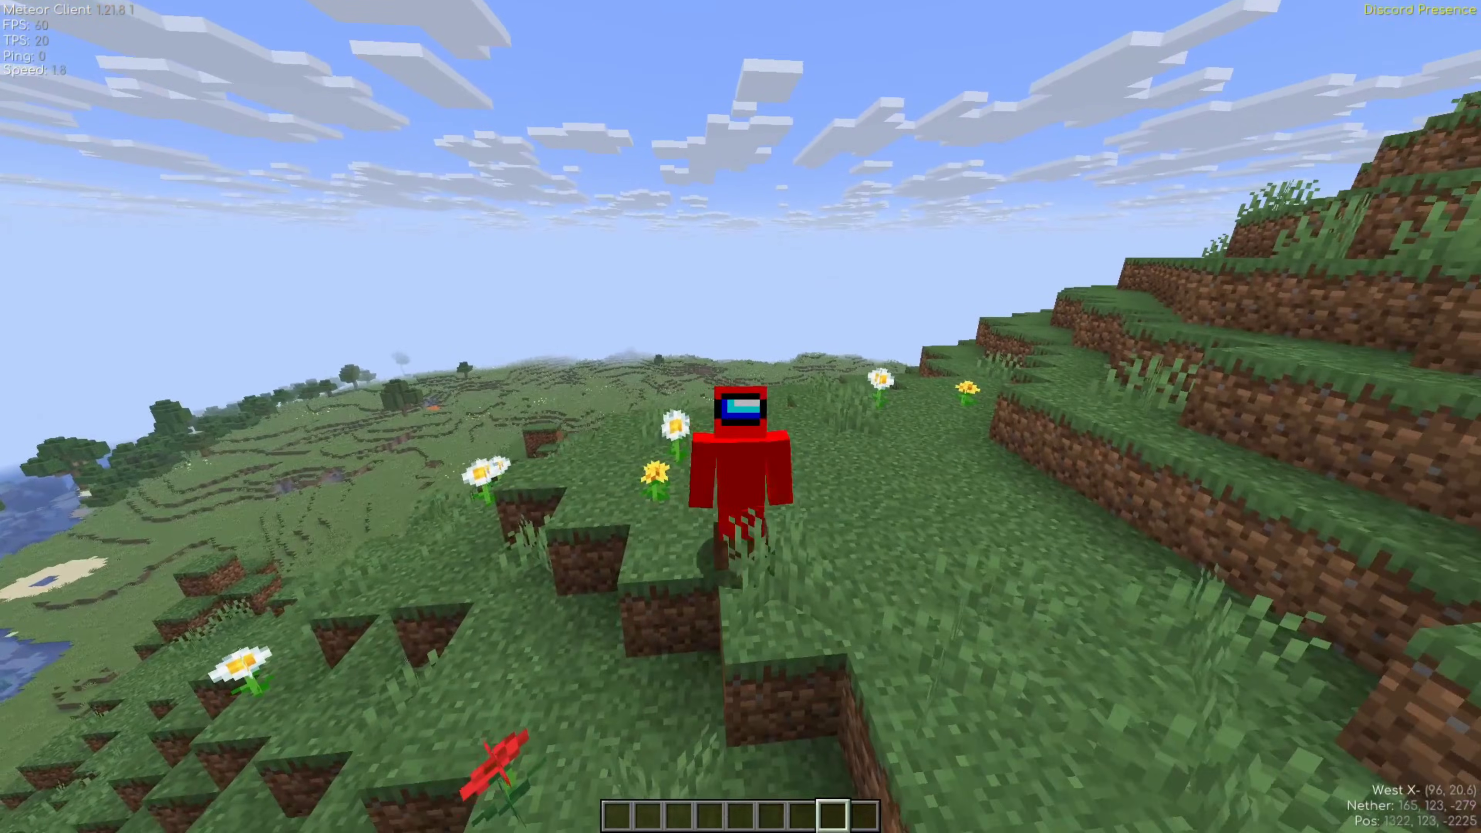
key("w")
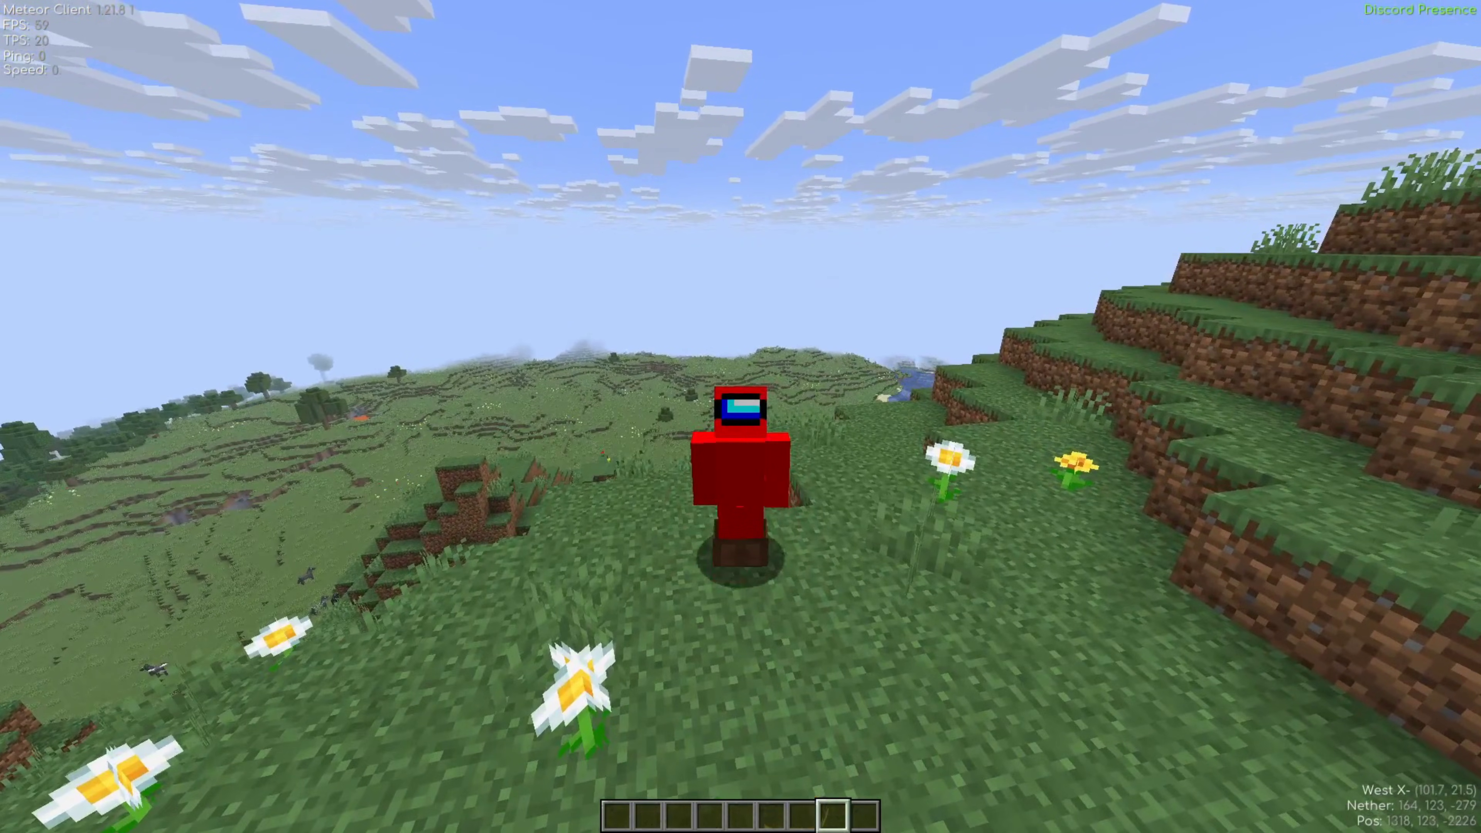
key("w")
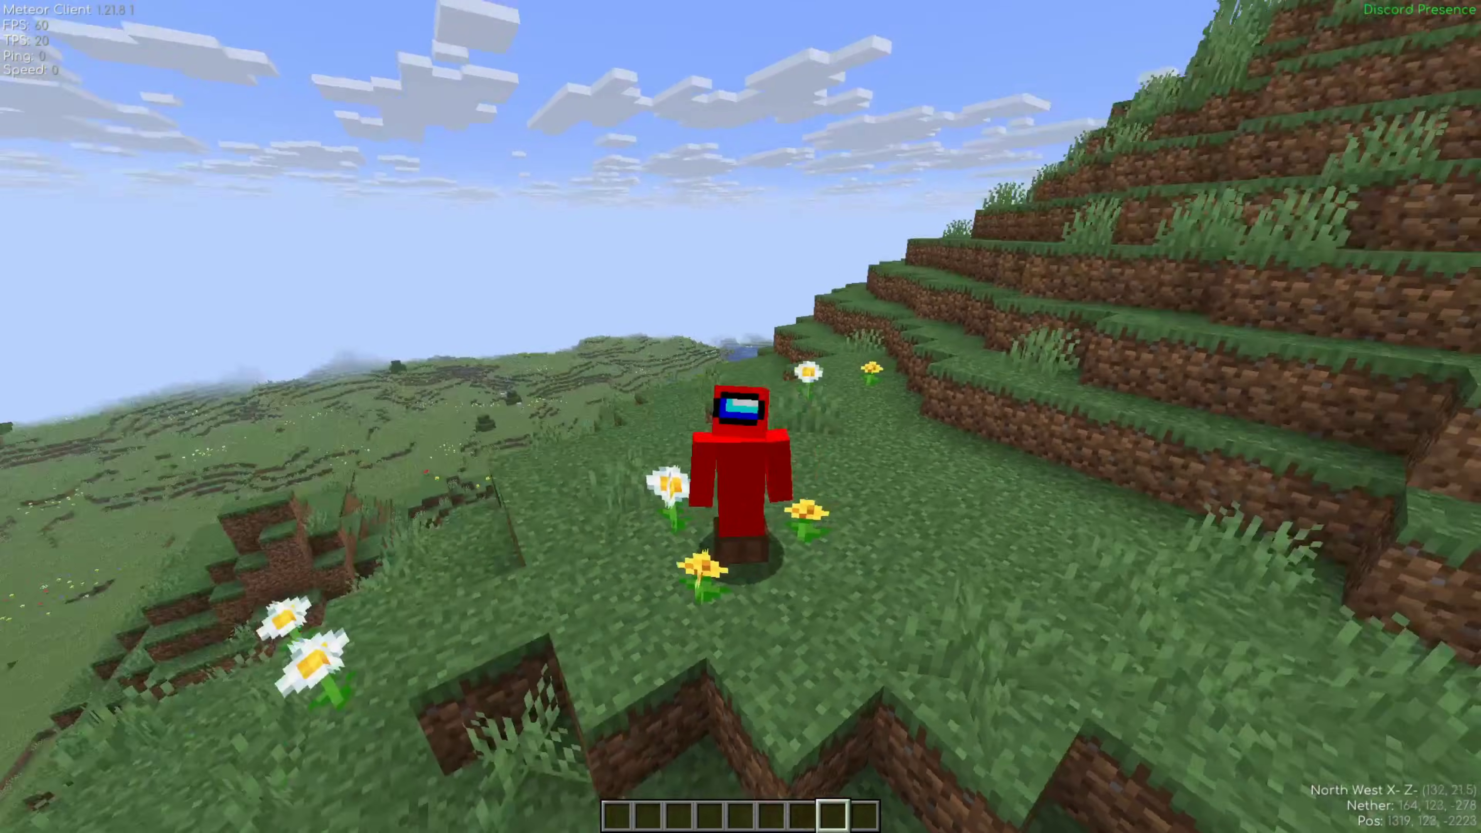
key("w")
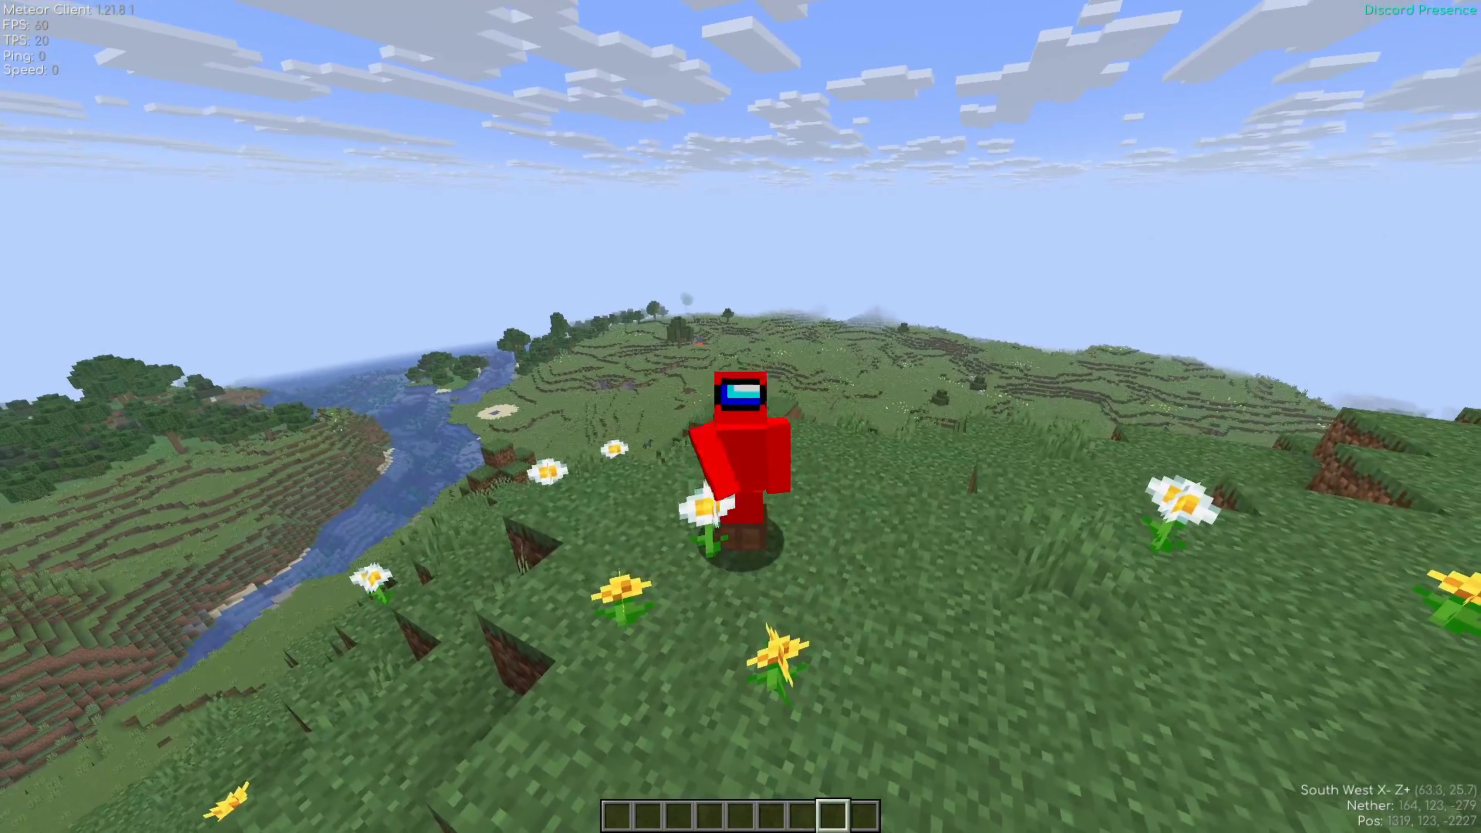
key("w")
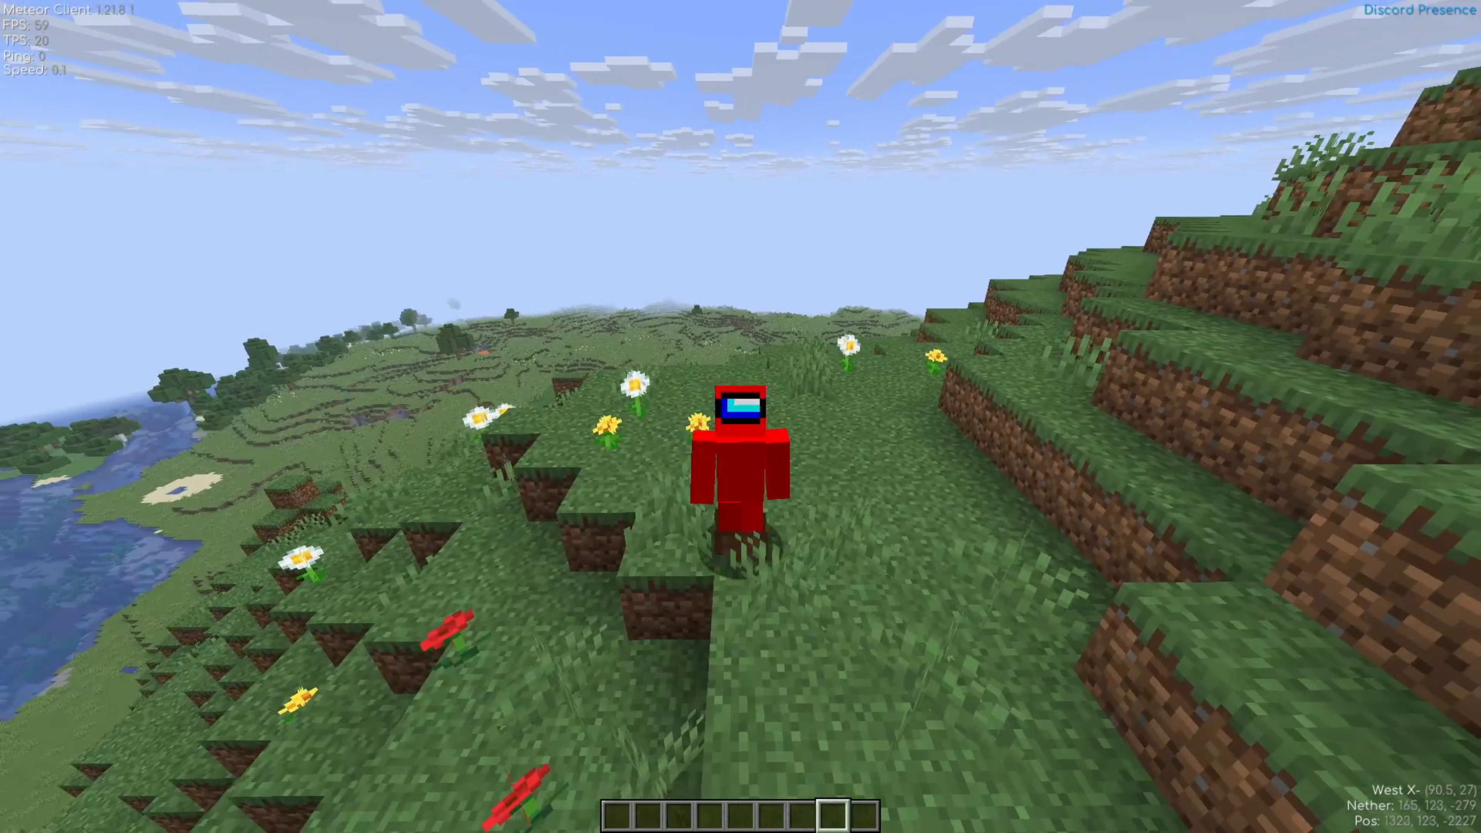
key("w")
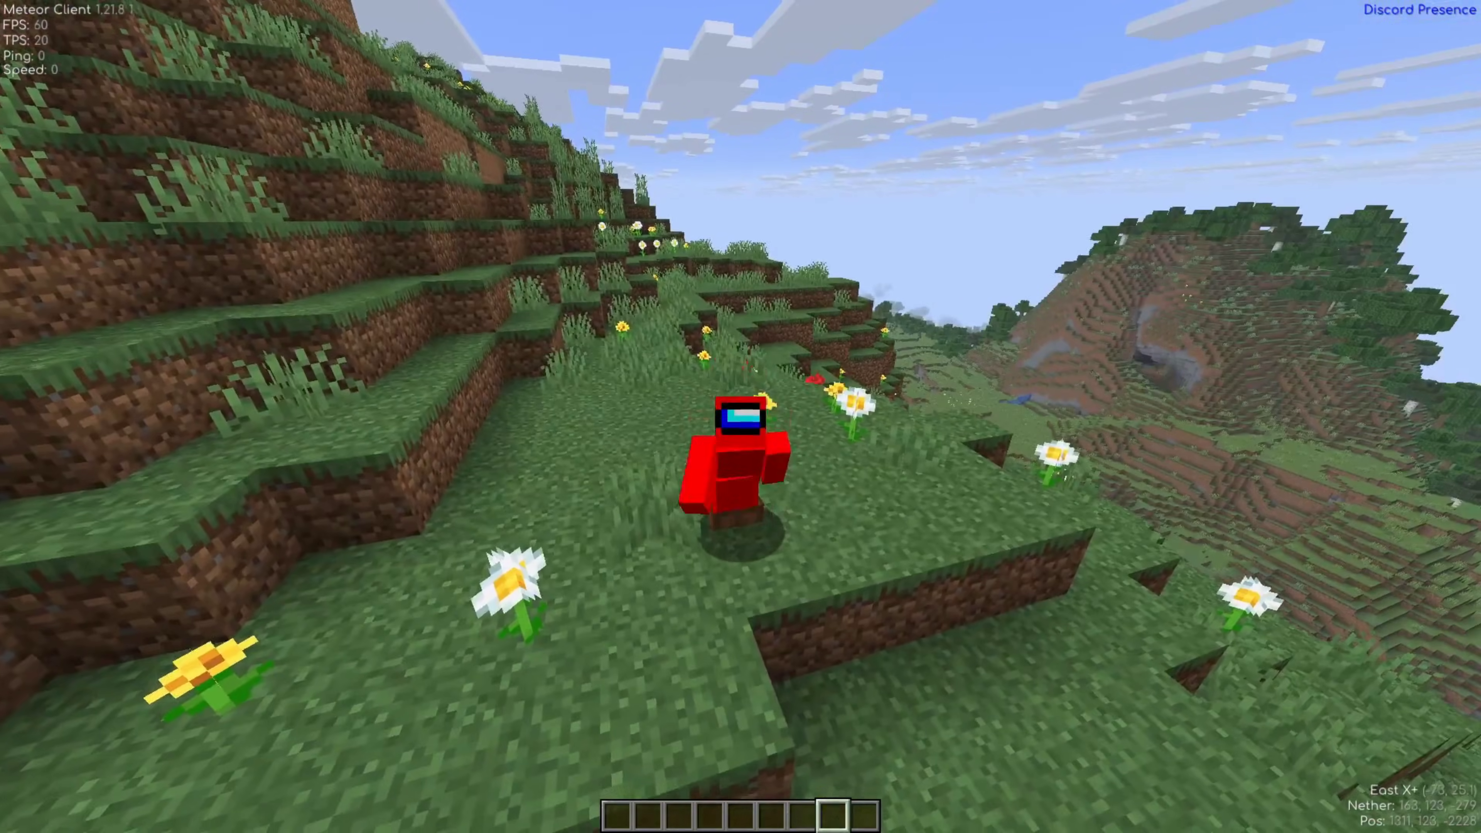